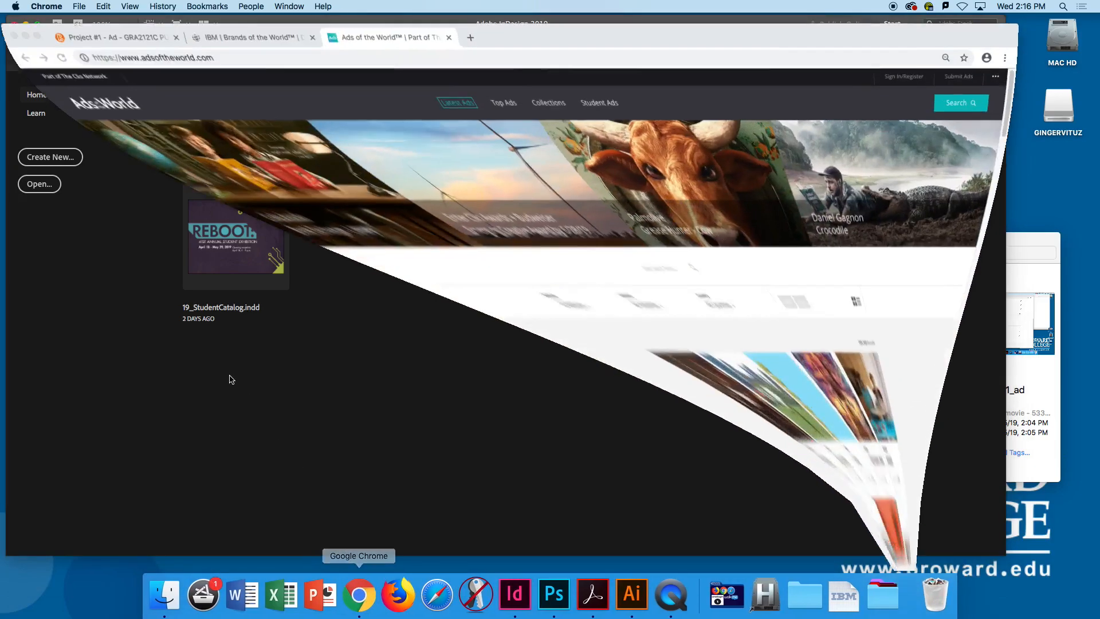
- Open the Project #1 - Ad spec sheet in the course site and read the required document size and bleed
click(150, 29)
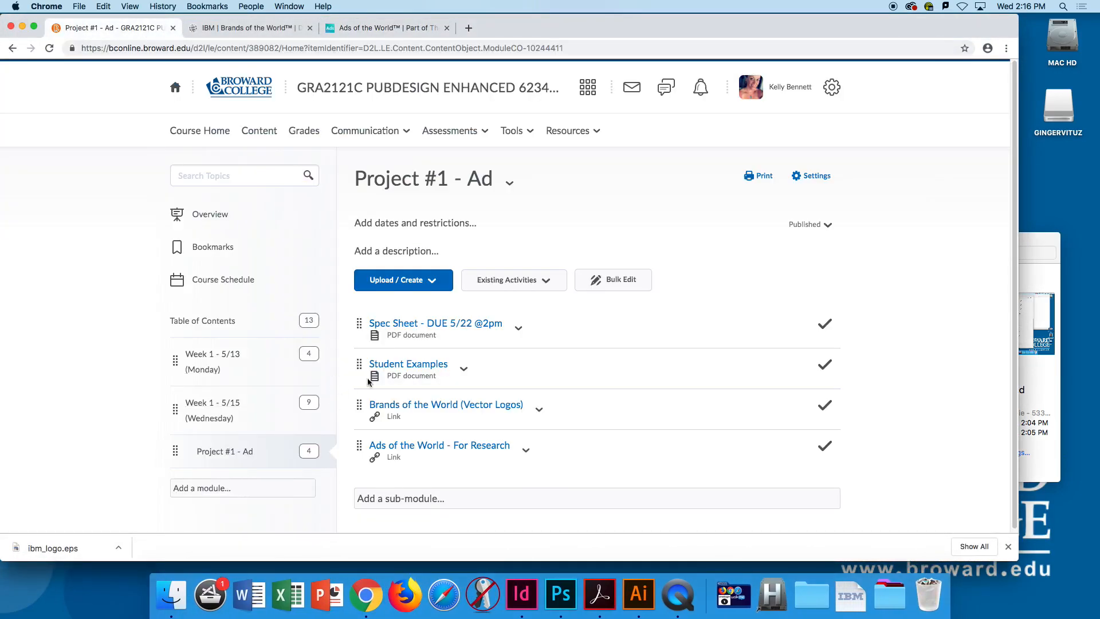
click(414, 331)
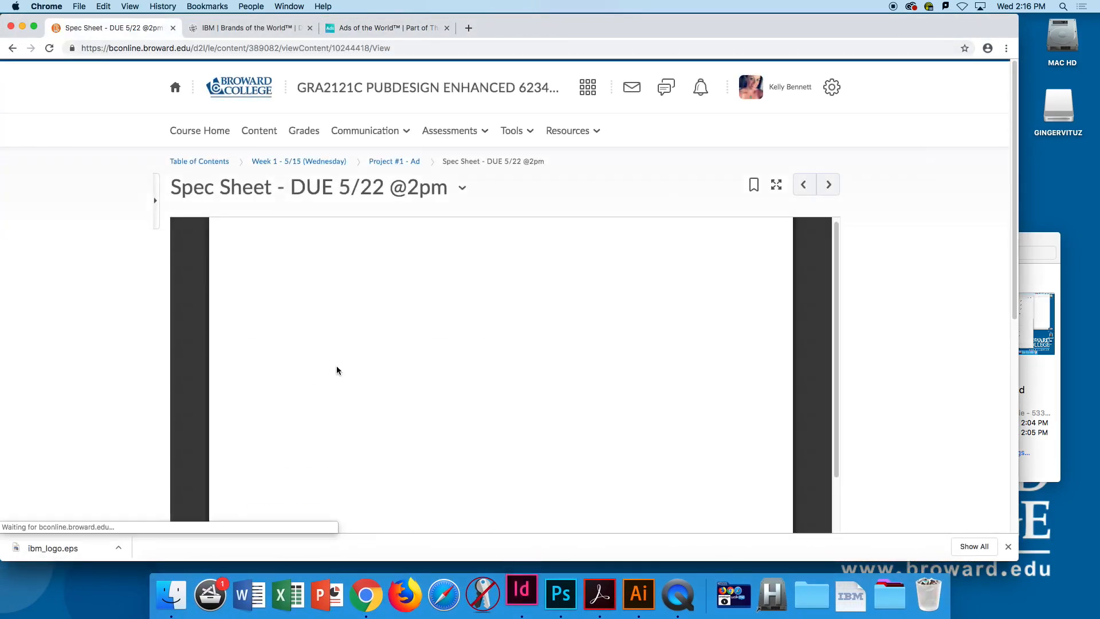
scroll(414, 403, down, 2)
drag(419, 367, 506, 368)
drag(380, 388, 412, 389)
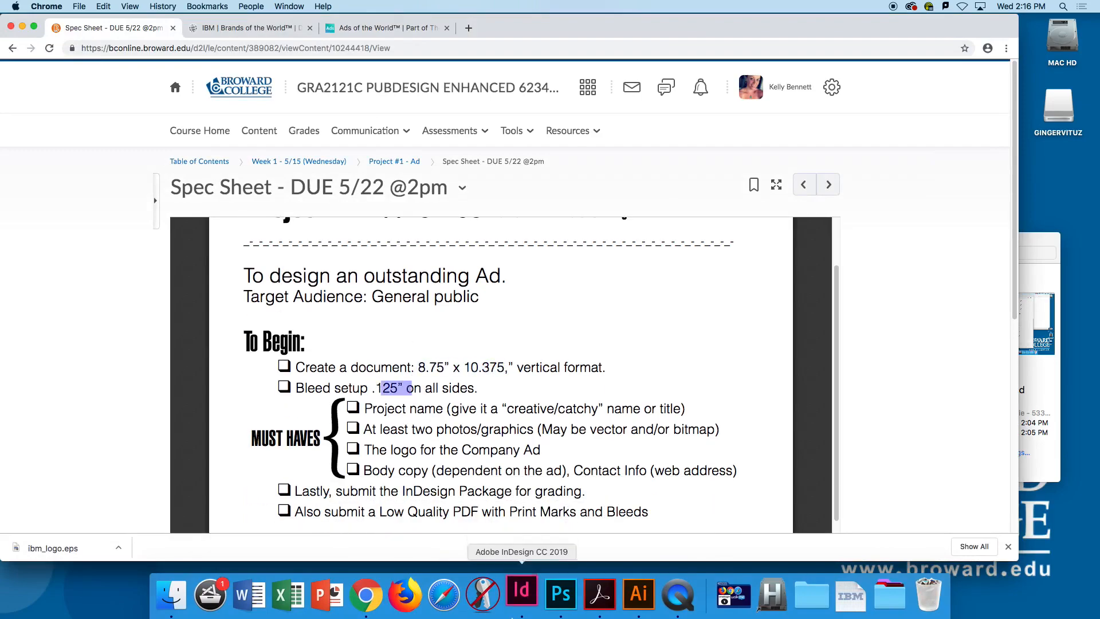
- Switch to InDesign, continue with the signed-in Adobe account and move the window aside
click(521, 594)
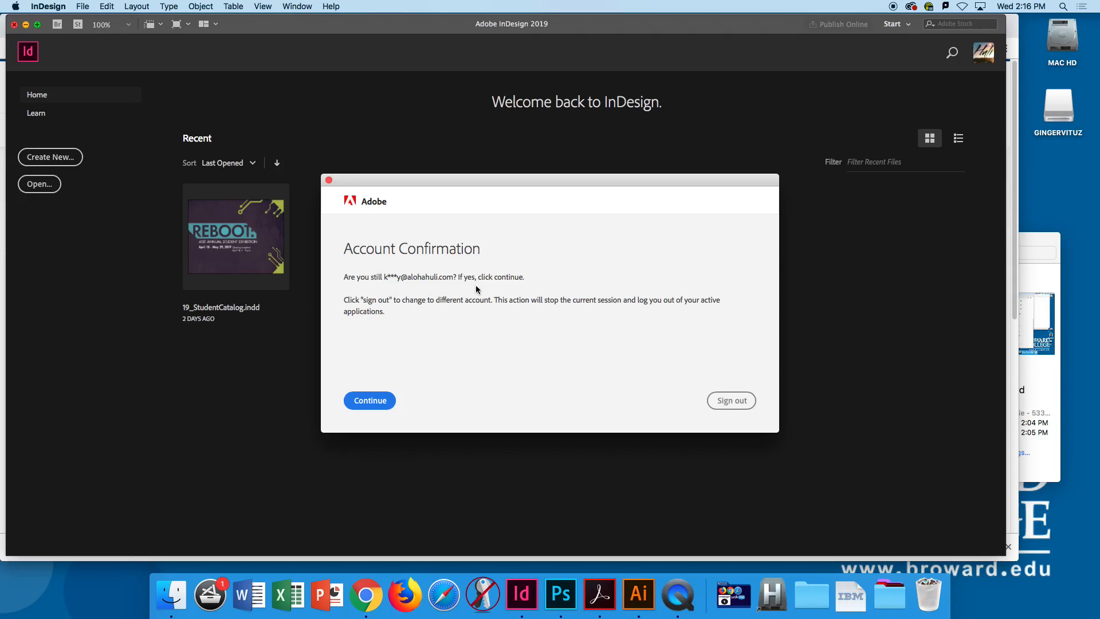
click(381, 404)
drag(290, 24, 381, 27)
- Switch back to Chrome and view the lecture list of the Week 1 - 5/15 (Wednesday) module
click(87, 295)
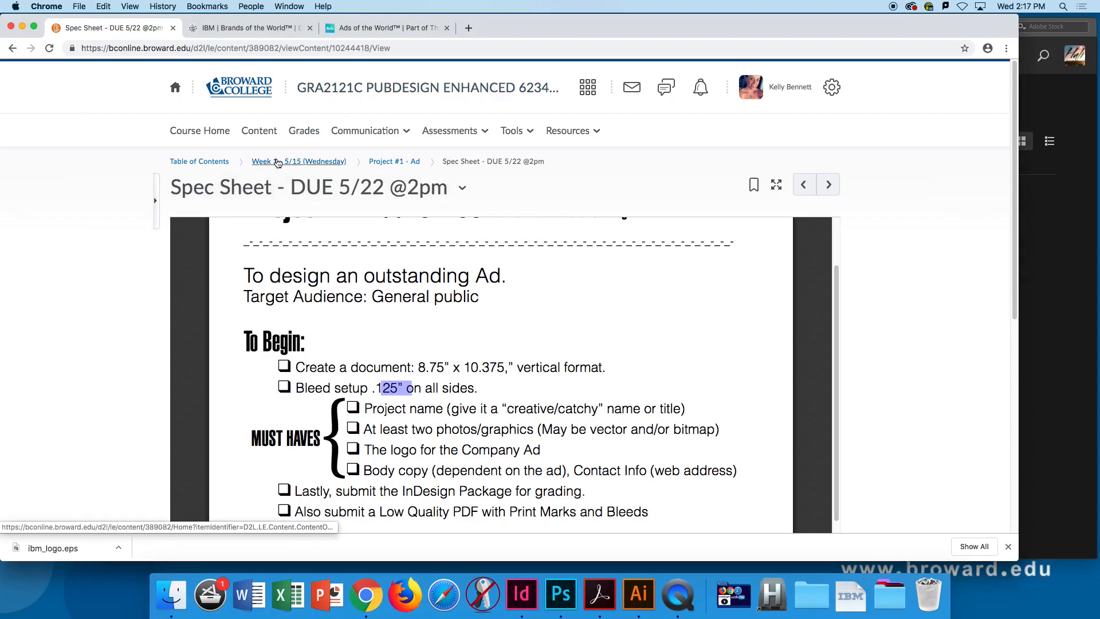
click(263, 135)
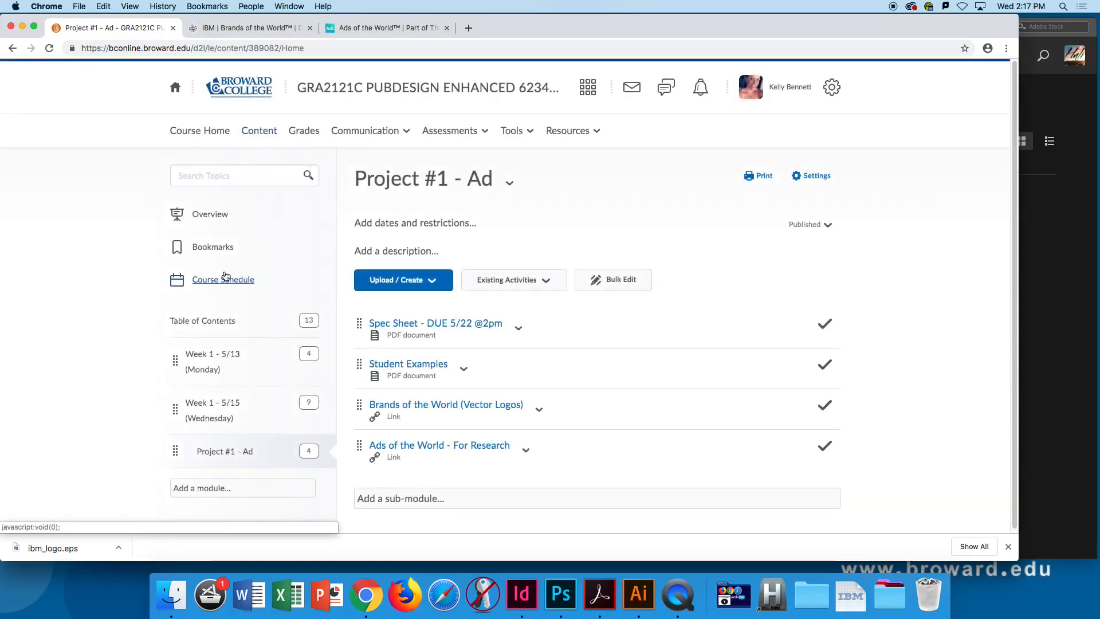
click(207, 419)
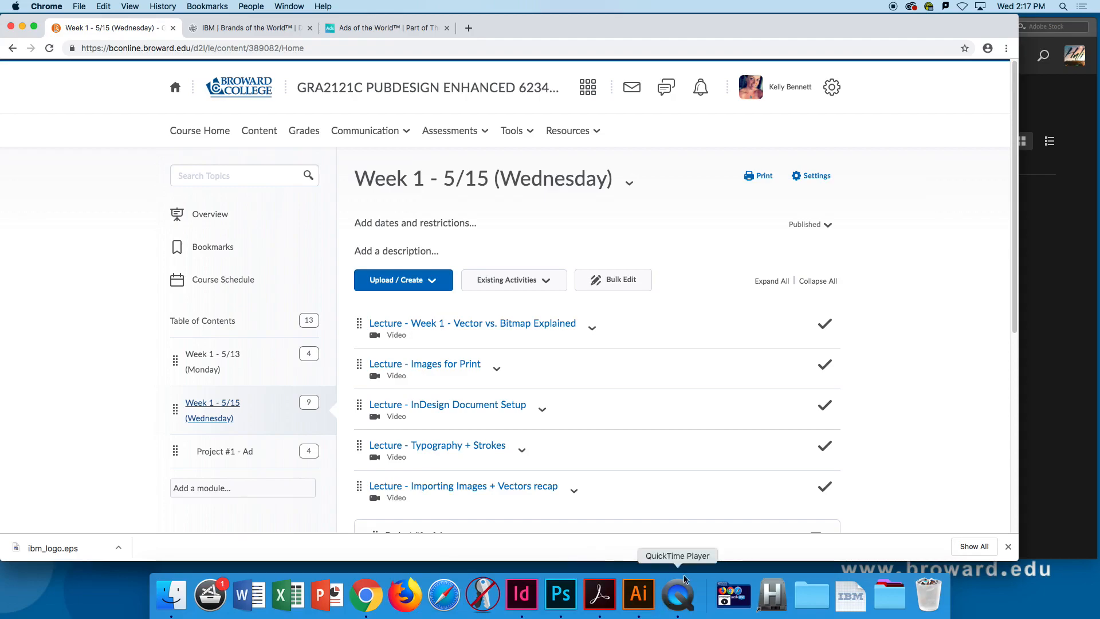
click(678, 595)
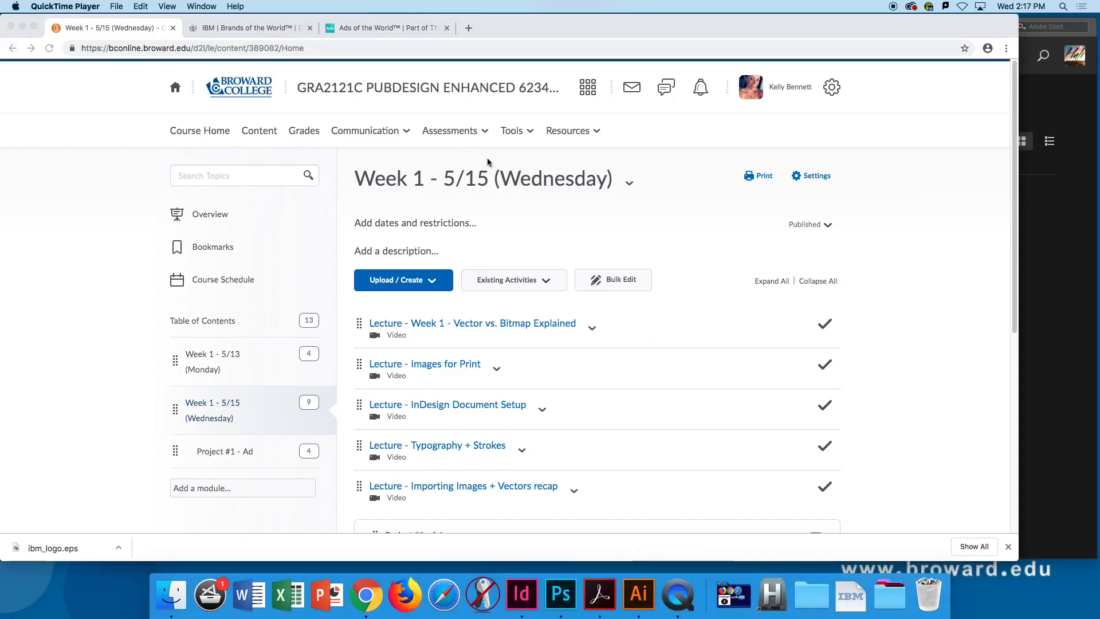
click(525, 35)
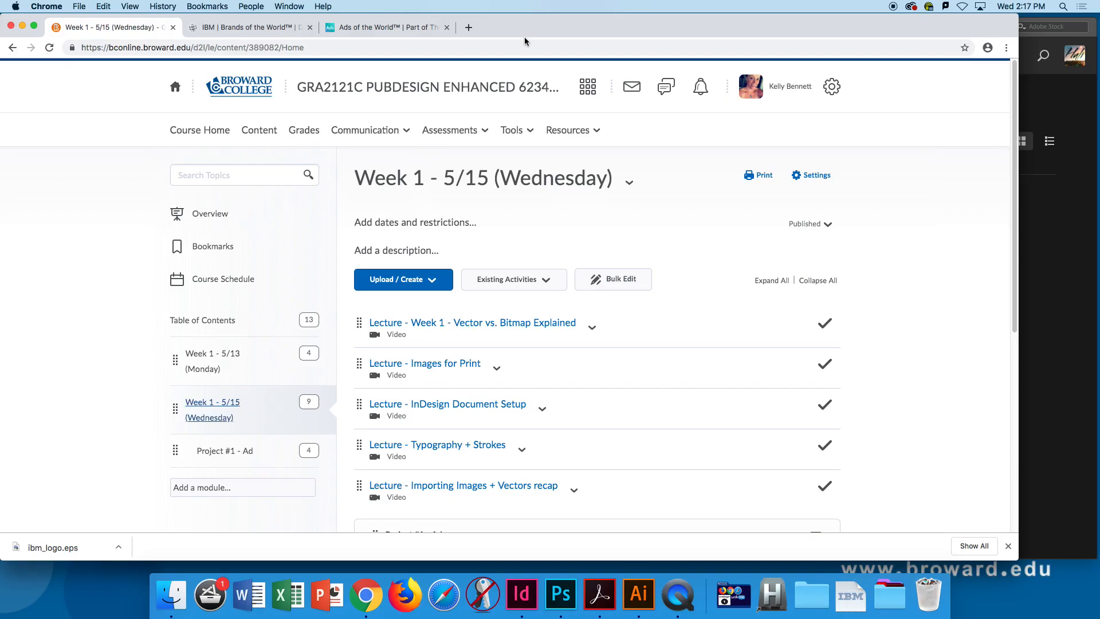
drag(514, 27, 519, 27)
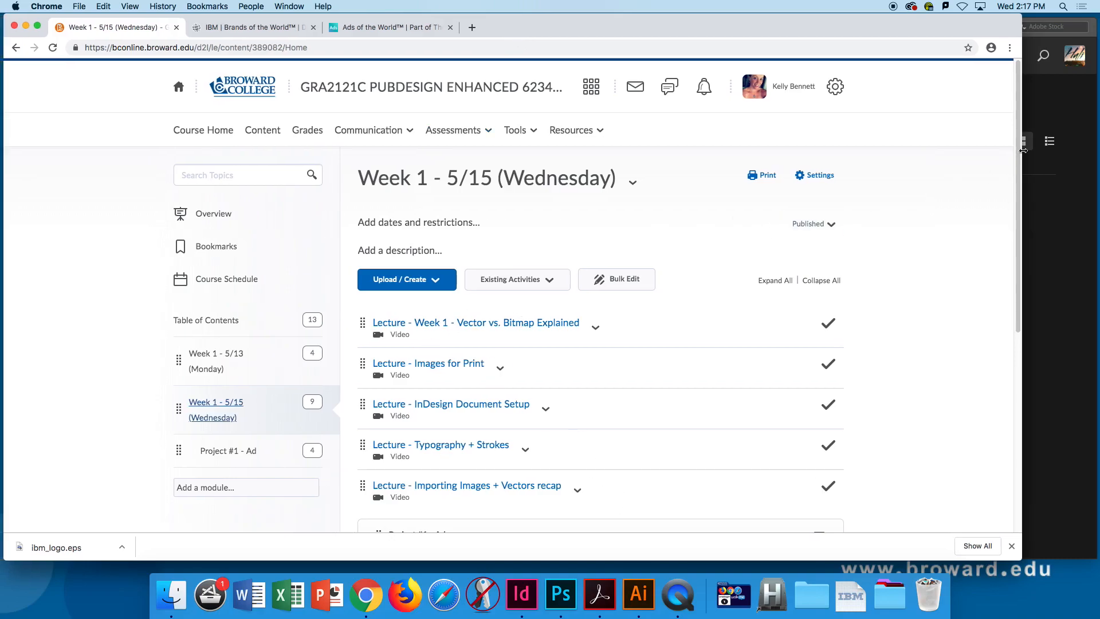
- Reopen the spec sheet from the Project #1 - Ad module to read its document requirements
click(292, 447)
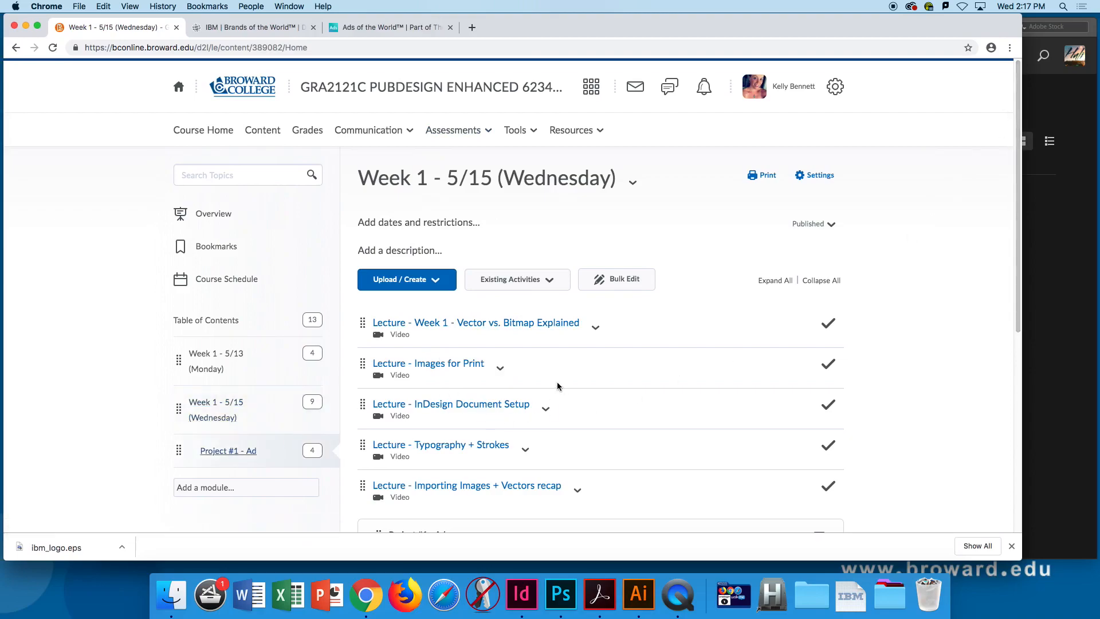
click(481, 324)
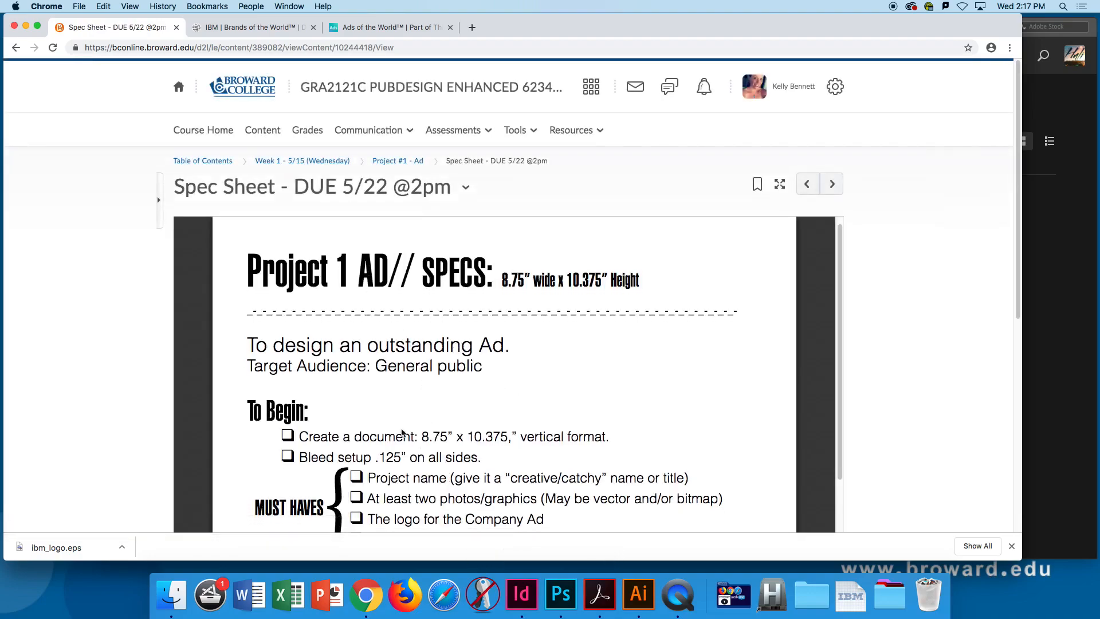
- Switch to InDesign and start a new document with its units set to inches
click(521, 594)
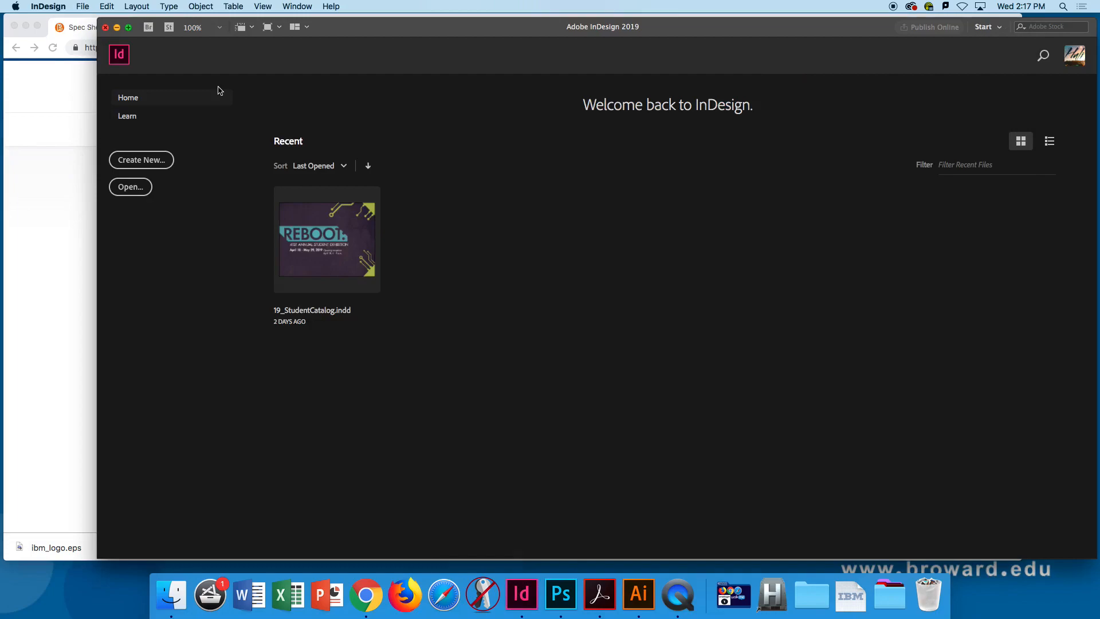
key(super+n)
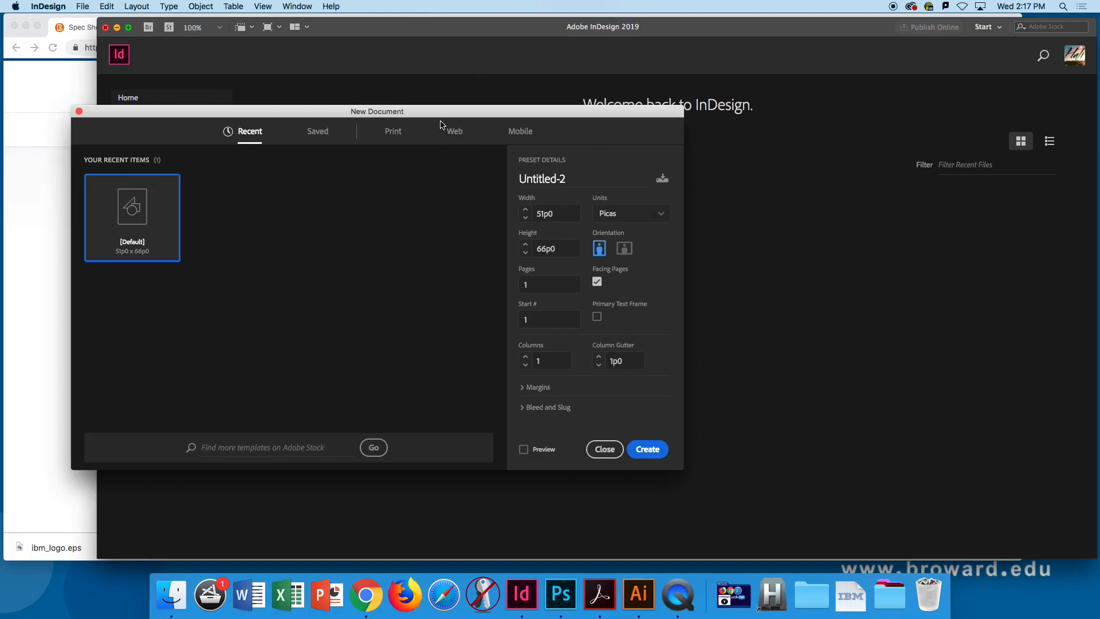
click(623, 215)
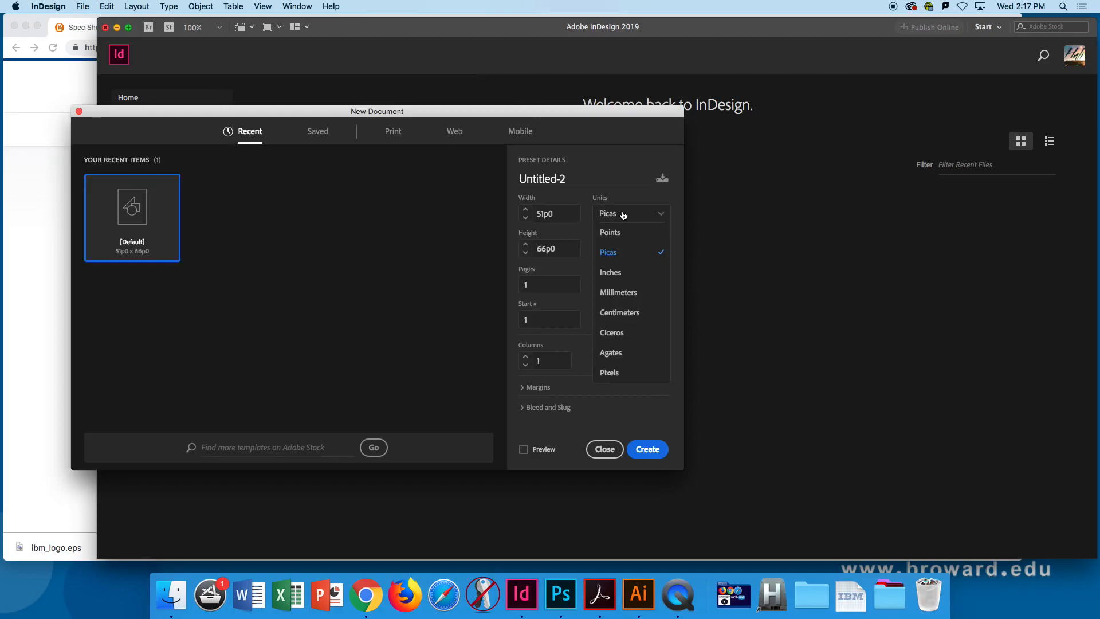
click(620, 274)
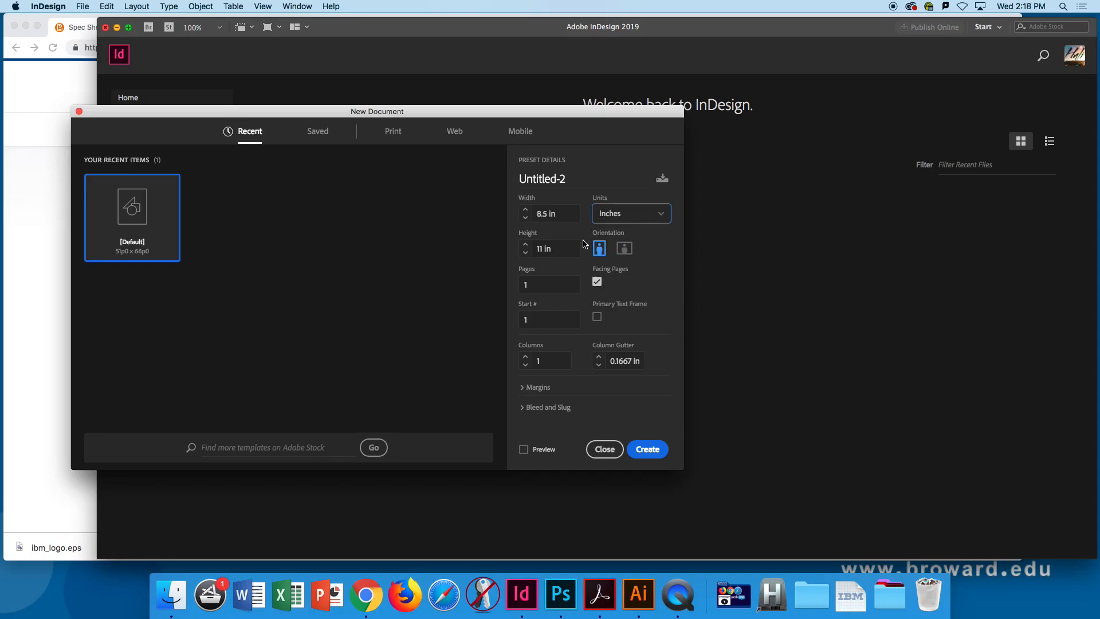
- Set the new document's width to 8.75 in and its height to 10.375 in
click(575, 219)
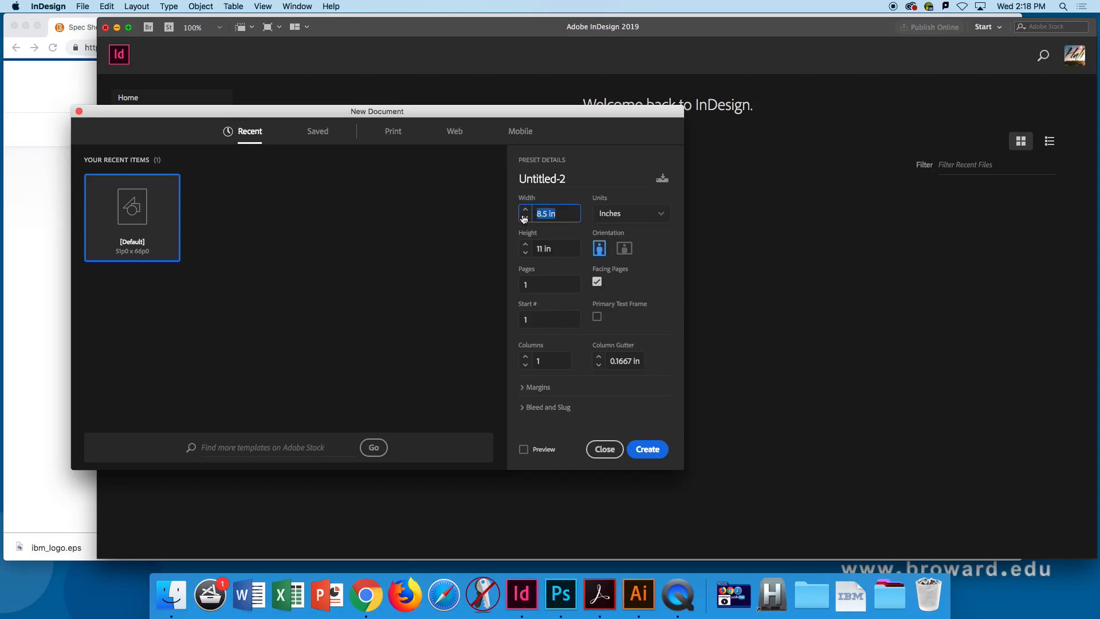
text(8)
key(Tab)
text(10)
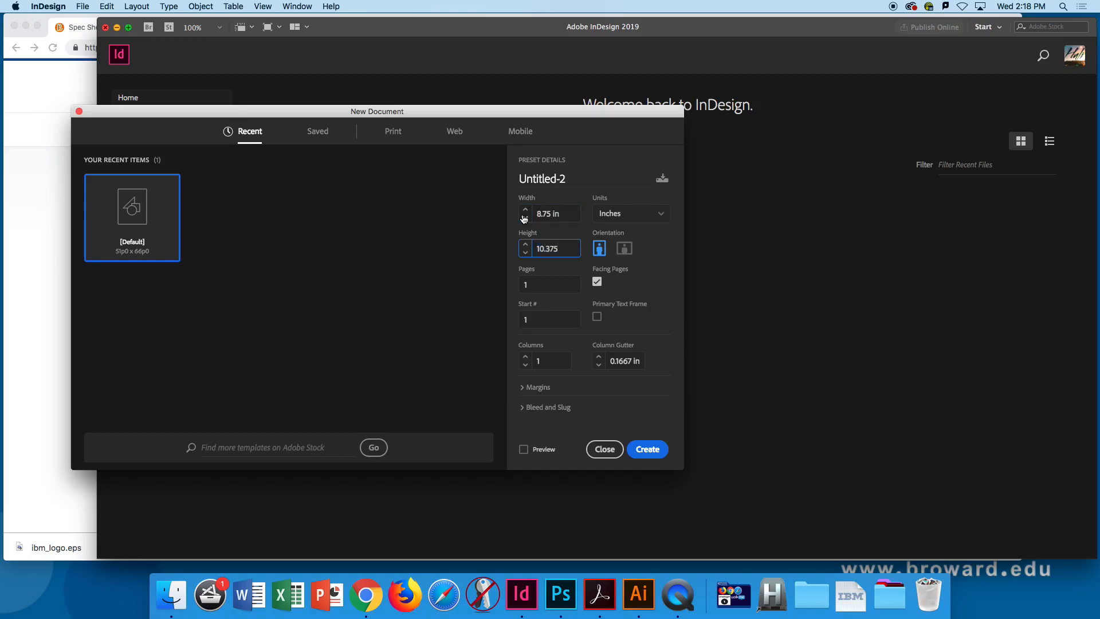
key(Tab)
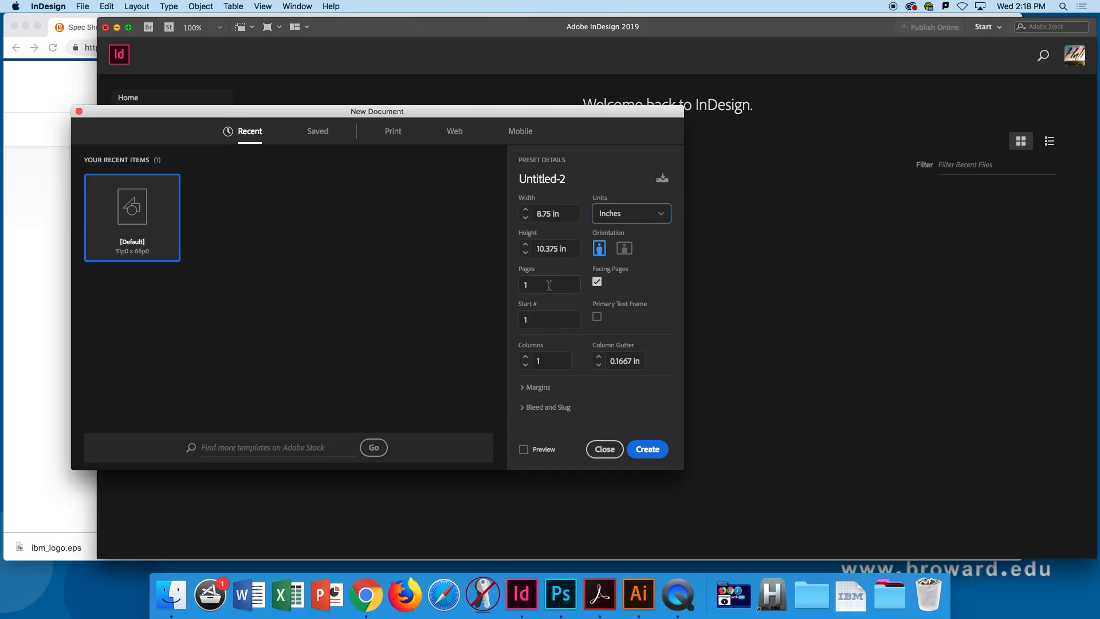
- Set the new document's bleed to 0.125 in on all four sides
click(527, 408)
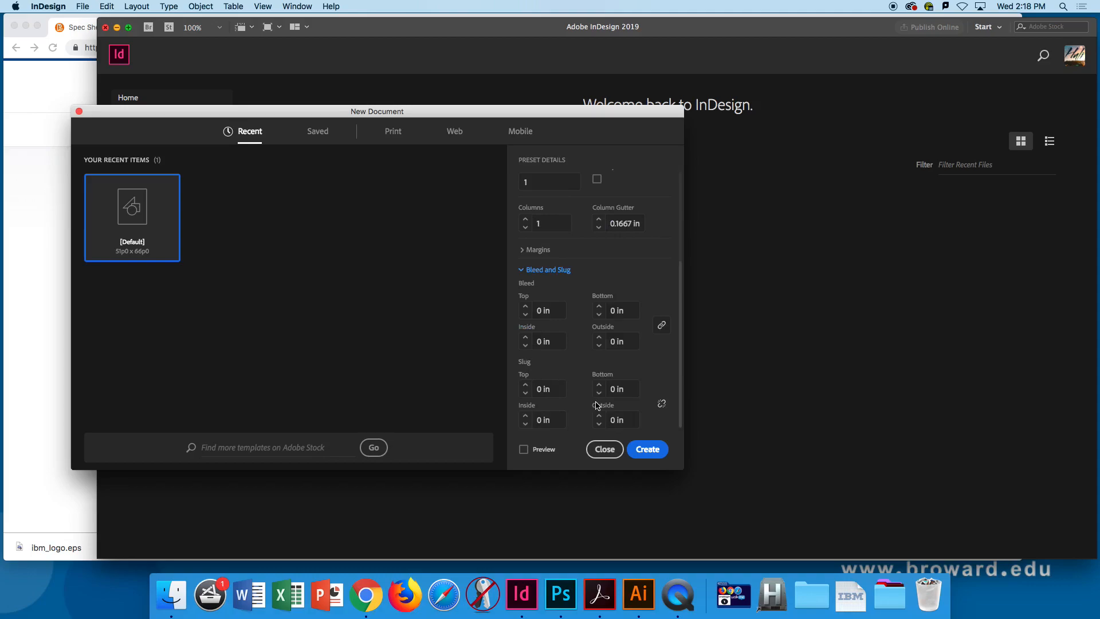
click(530, 312)
text(.125)
key(Tab)
- Check the size and bleed settings, create the document and close the floating Links panel
scroll(681, 275, up, 1)
scroll(680, 275, up, 5)
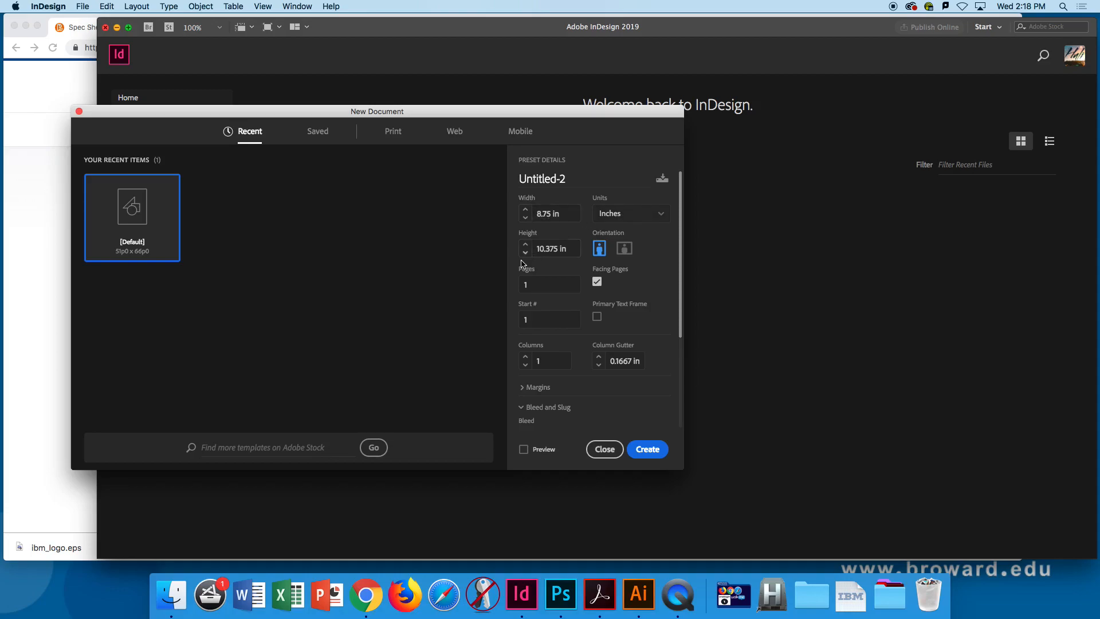
scroll(679, 241, down, 4)
scroll(681, 241, down, 3)
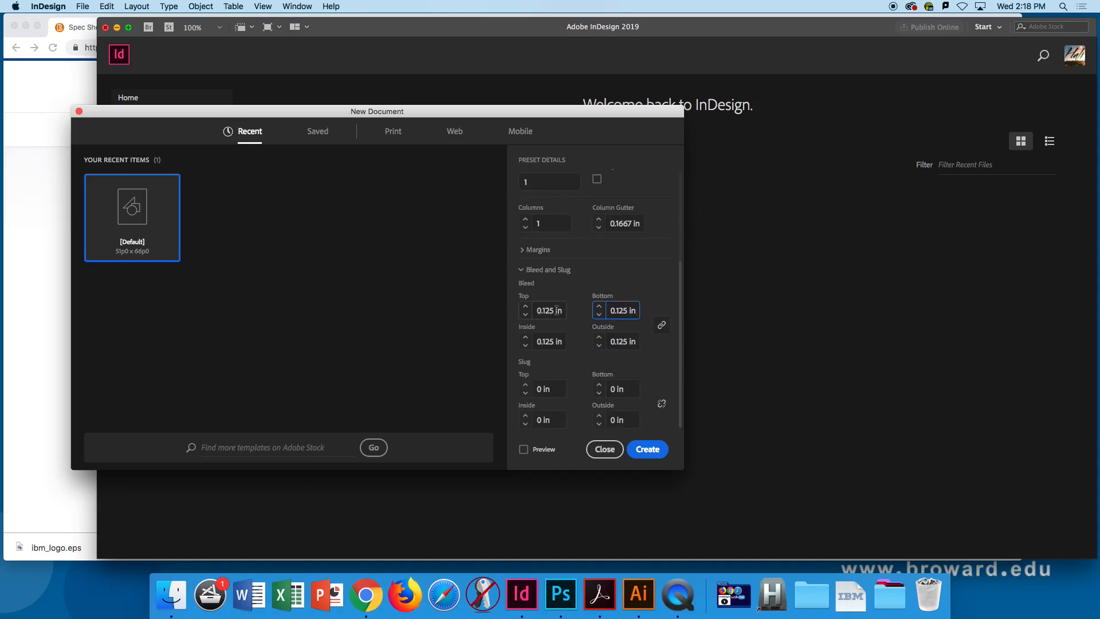
click(647, 449)
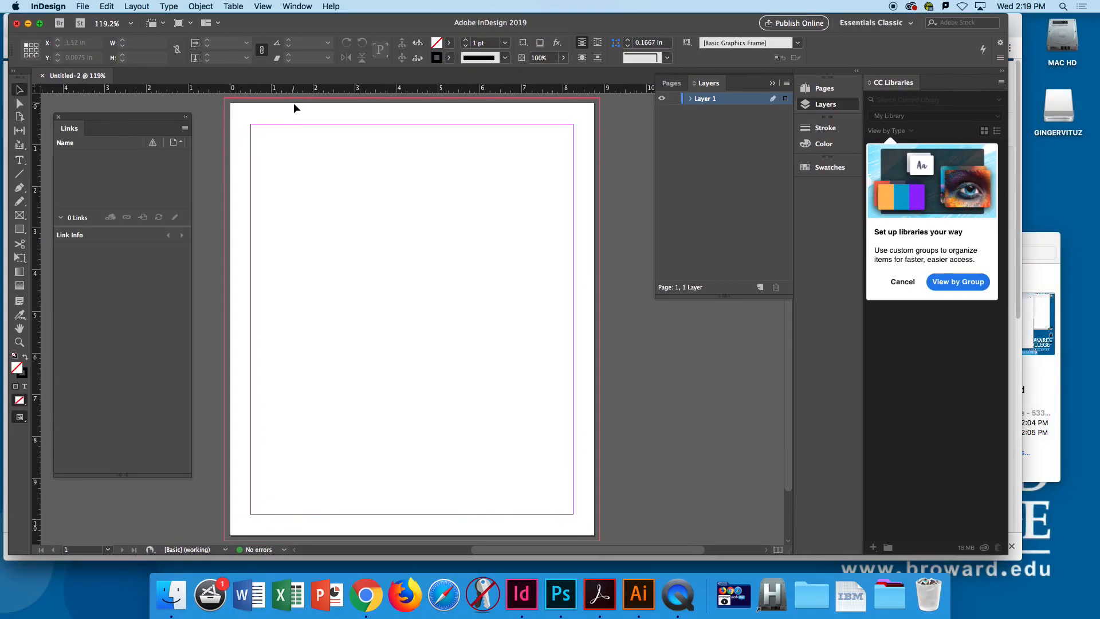
click(56, 118)
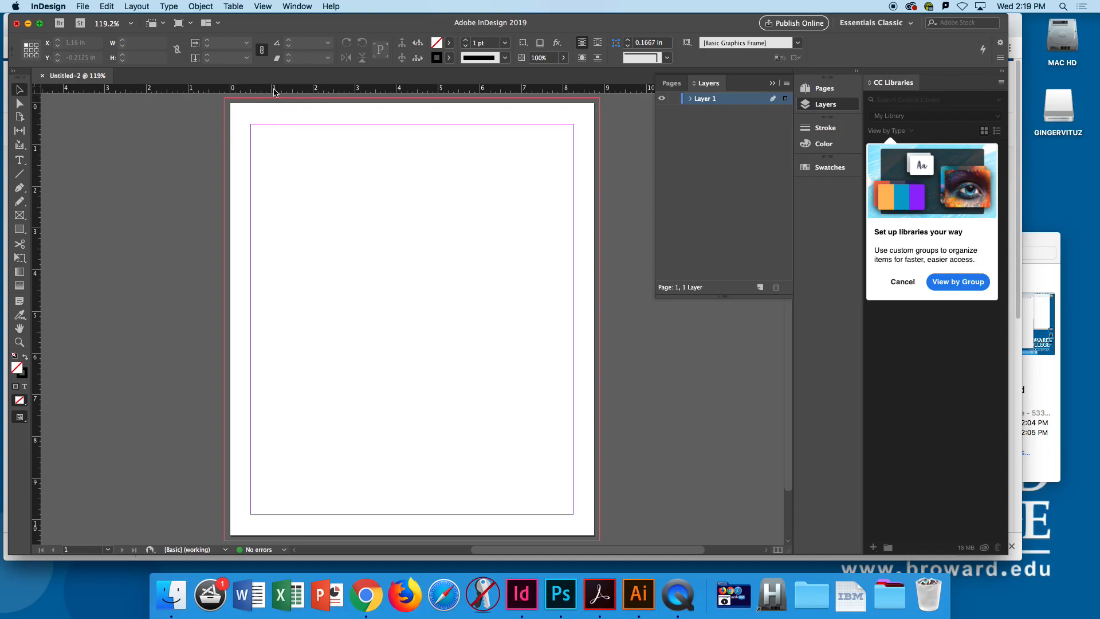
- Switch the horizontal ruler's units to points and back to inches
right_click(282, 92)
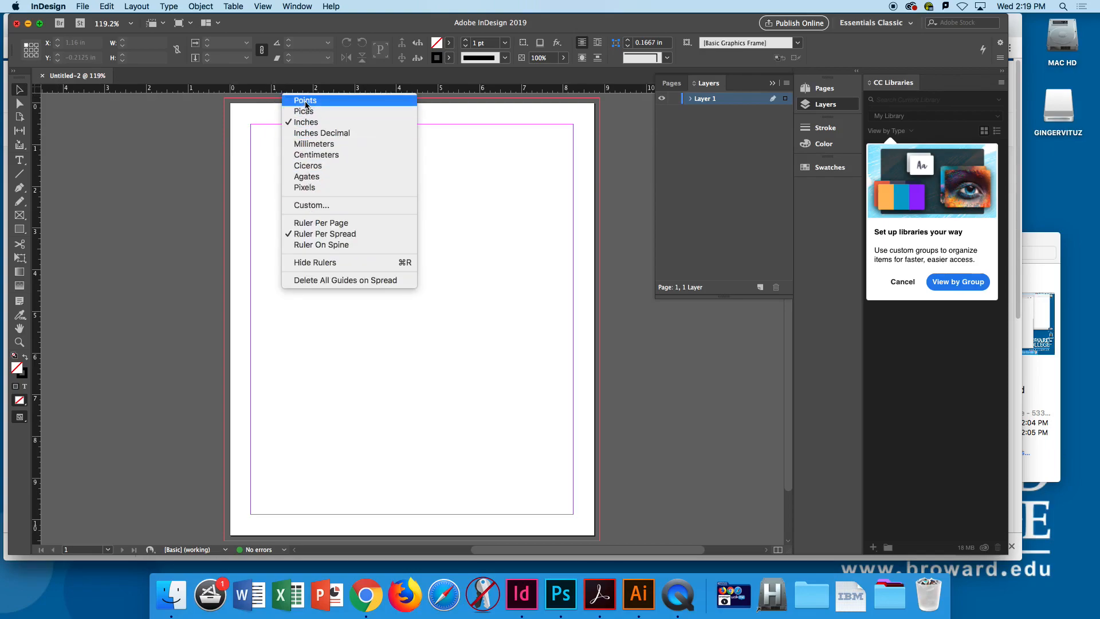
click(306, 100)
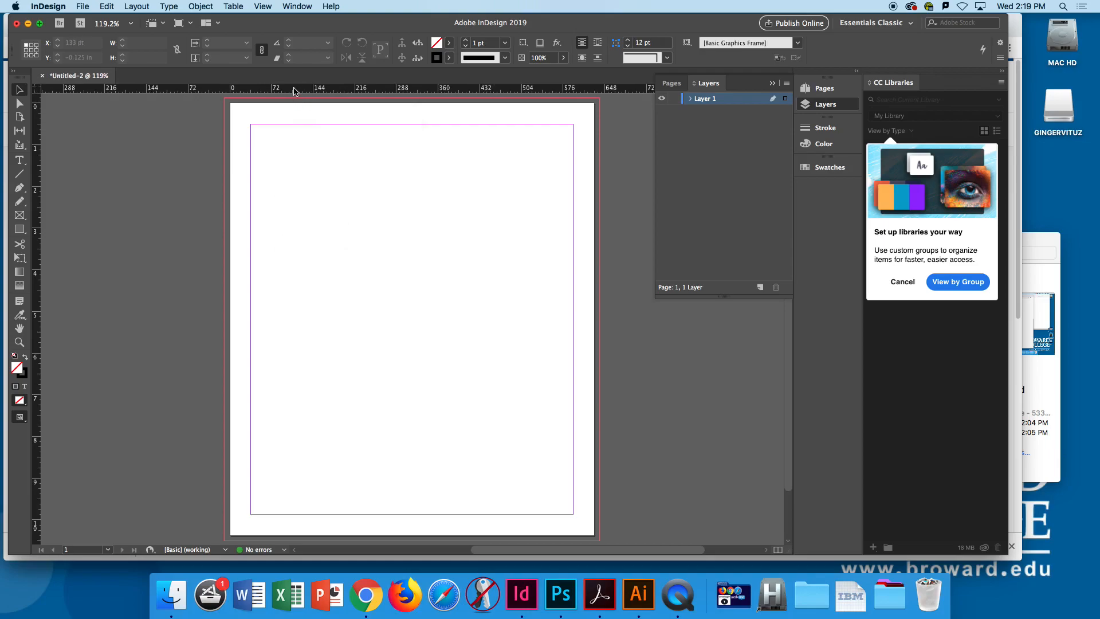
right_click(294, 92)
click(309, 119)
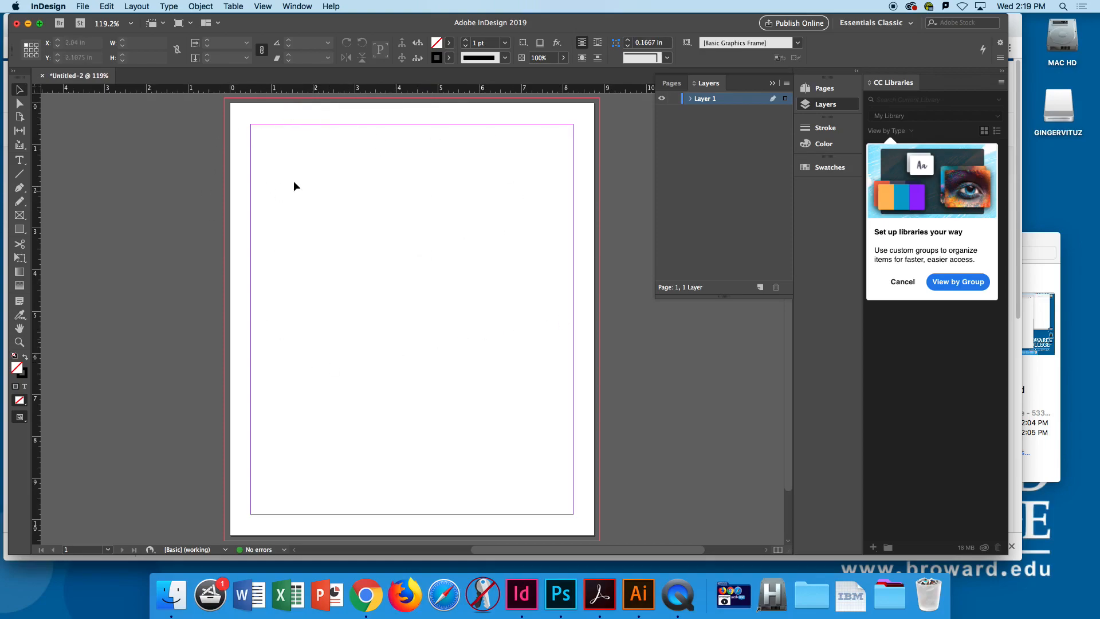
- Review the page size, margins and bleed in Document Setup without changing anything
click(85, 6)
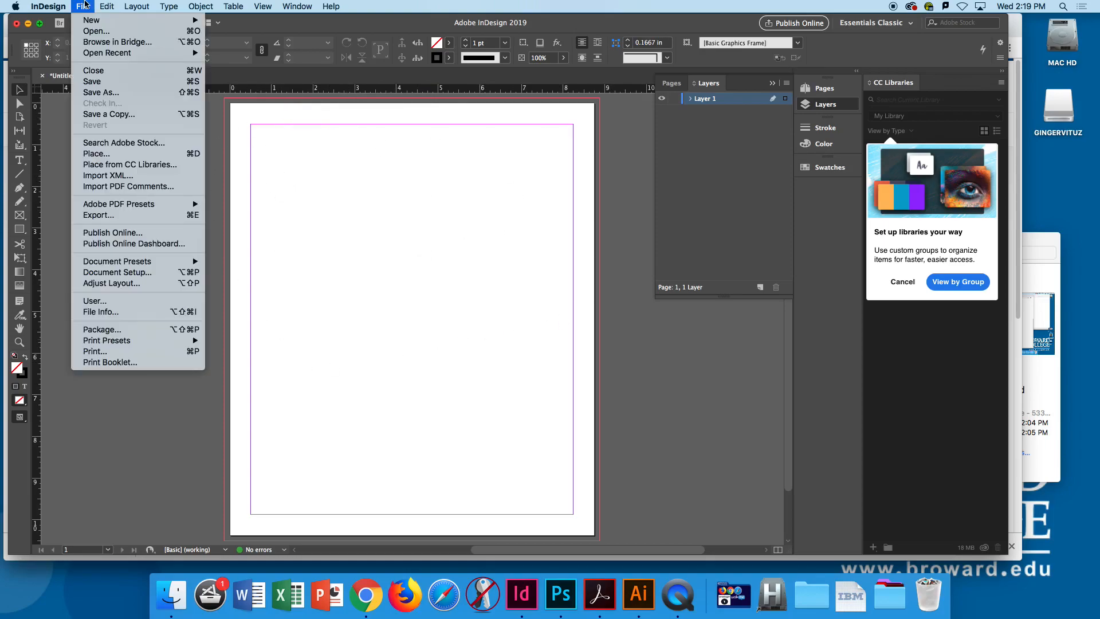
click(113, 276)
drag(518, 180, 188, 112)
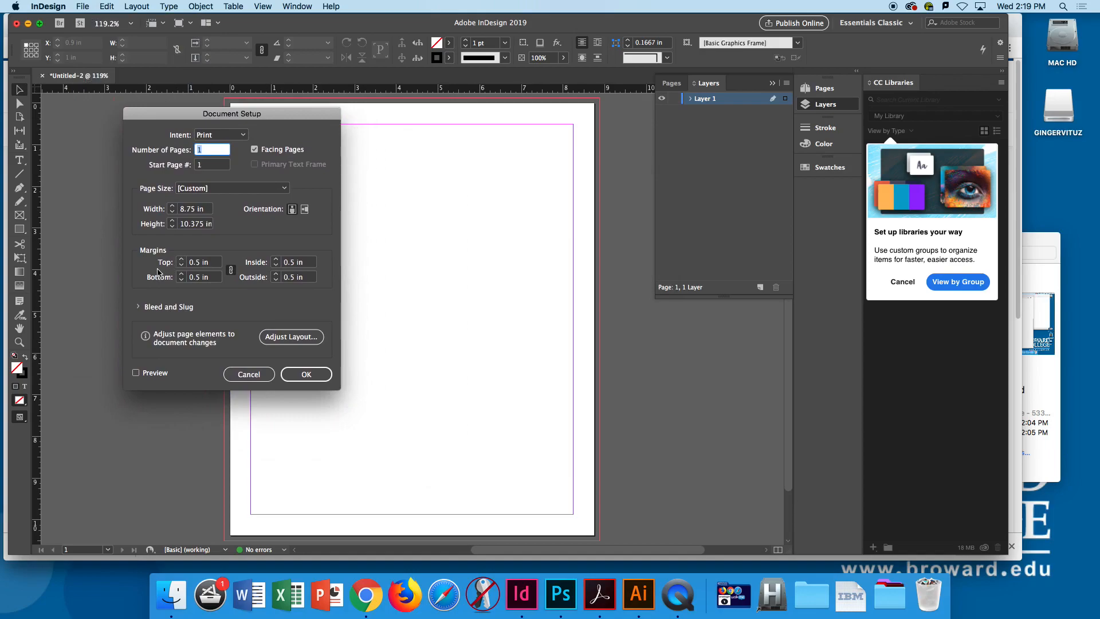
click(139, 308)
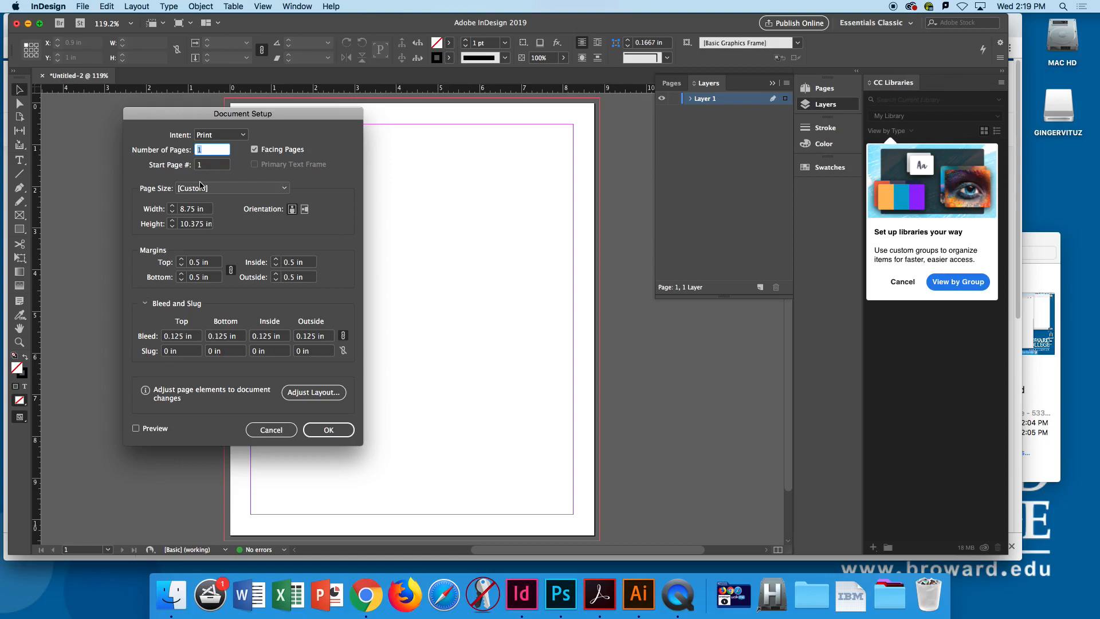
click(263, 430)
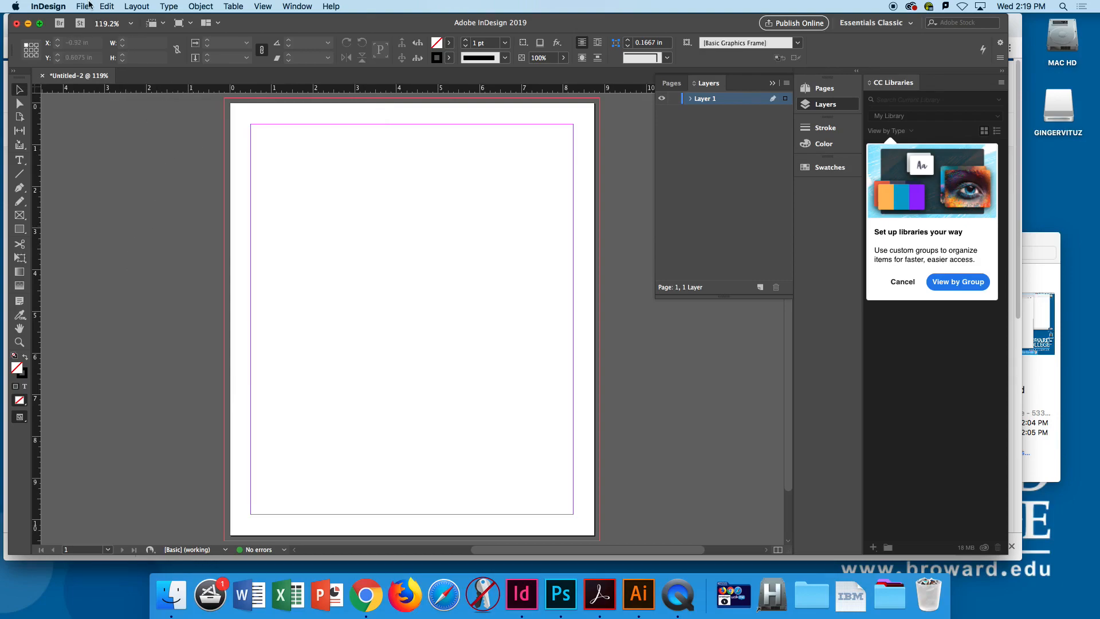
- Save the document to the Desktop with the designer's last name as the file name
click(82, 6)
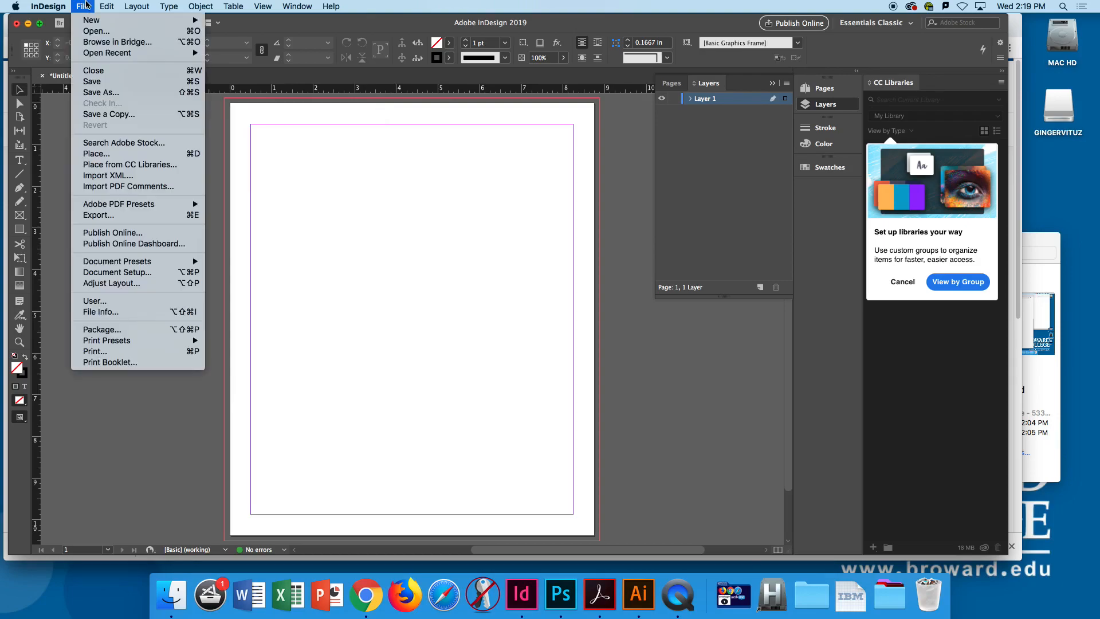
click(107, 91)
drag(542, 122, 365, 104)
click(349, 157)
click(349, 158)
text(Bennett)
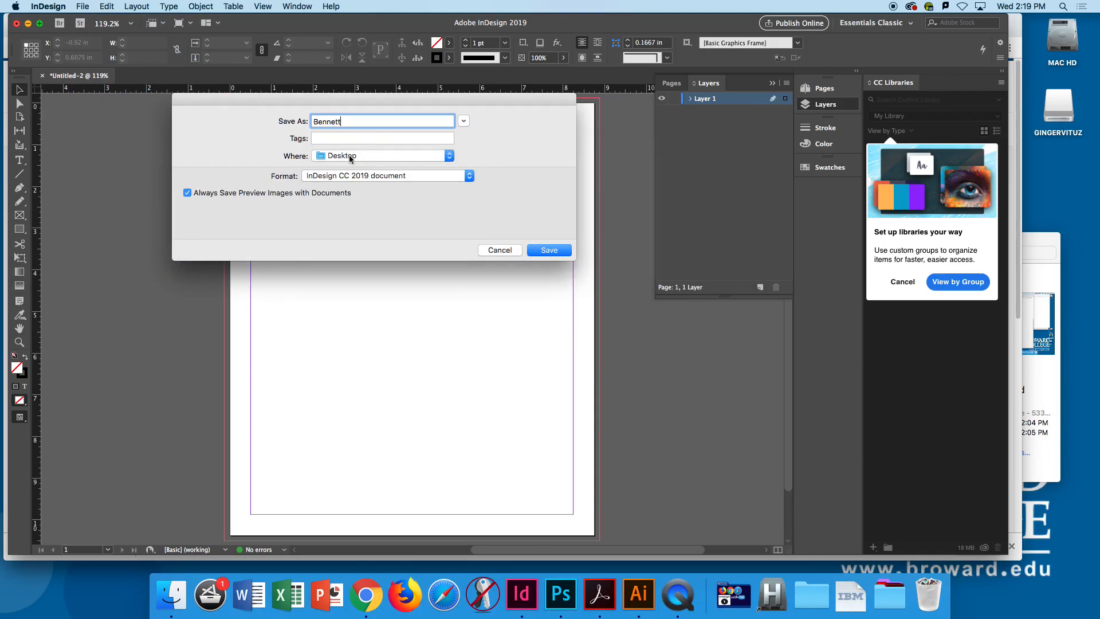
drag(331, 100, 275, 97)
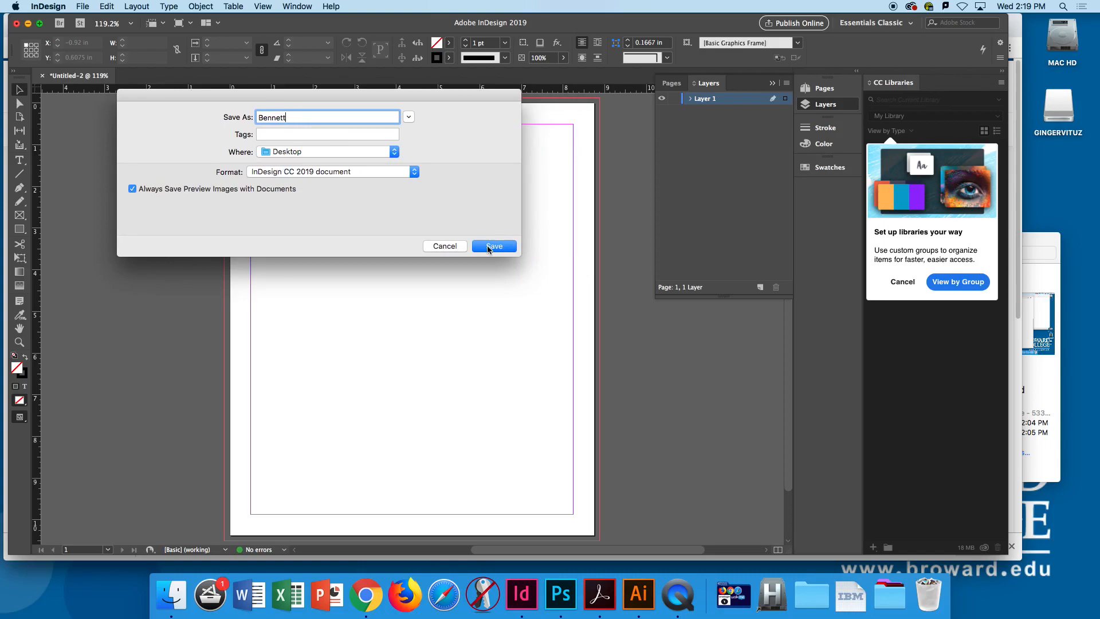
click(505, 247)
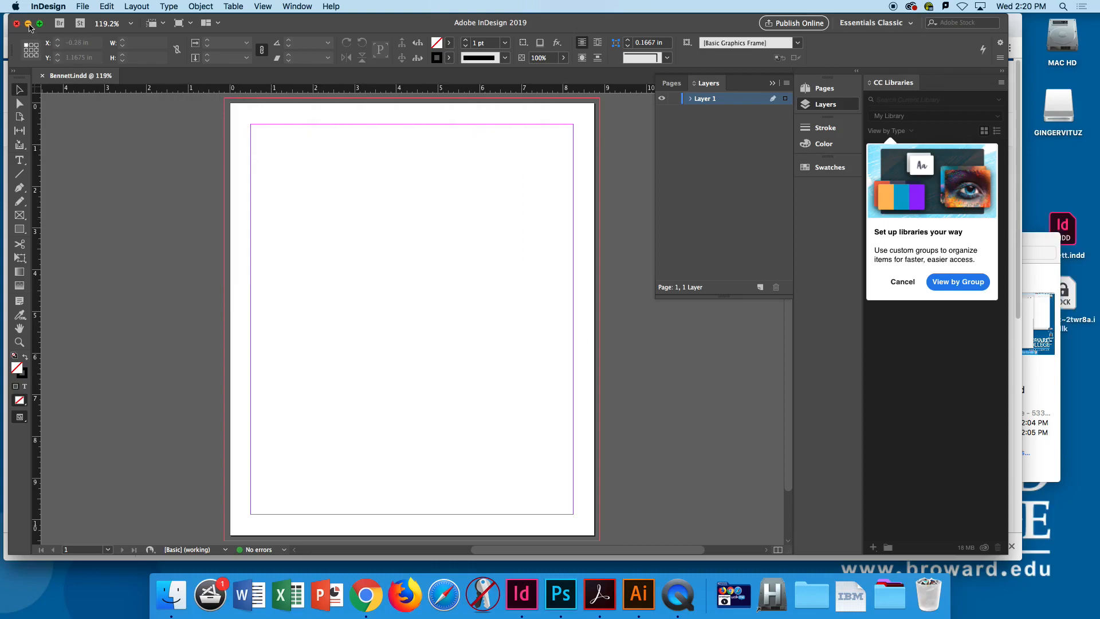
- Minimize the document to look at the saved INDD file on the Desktop and restore the document window
click(27, 23)
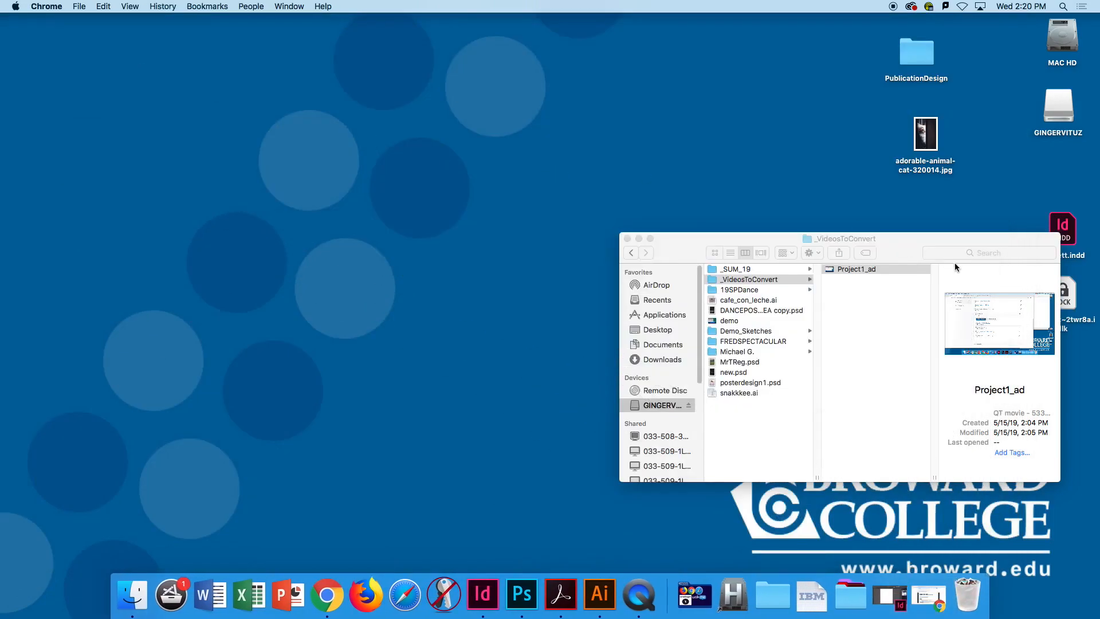
drag(955, 263, 653, 209)
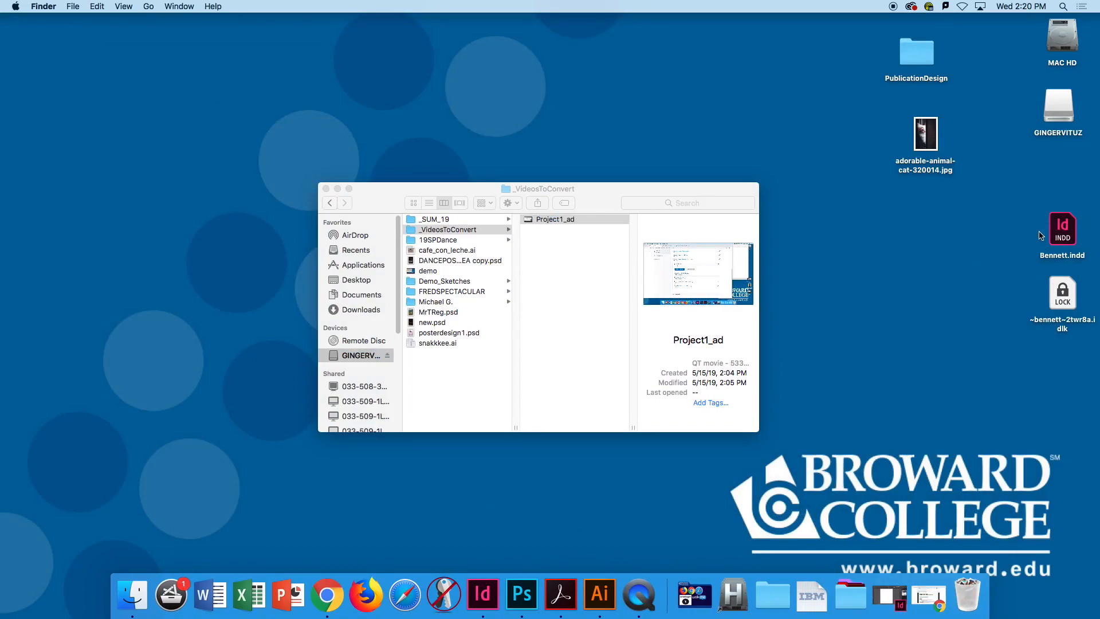
click(888, 596)
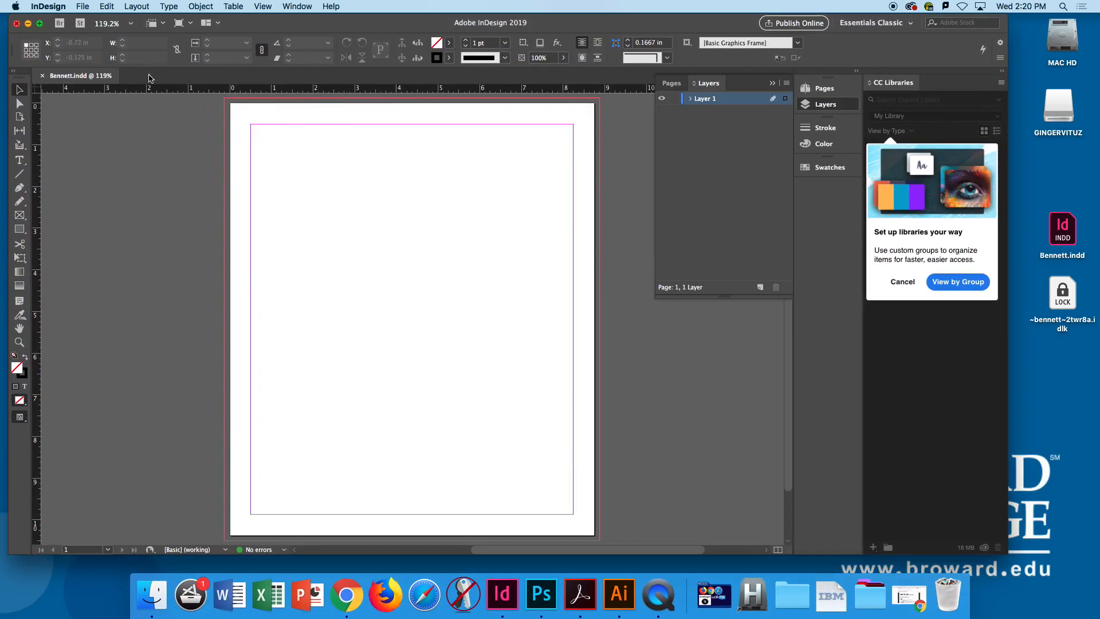
- Review the Save As format choices, including InDesign CS4 or later (IDML), and cancel without saving
click(80, 9)
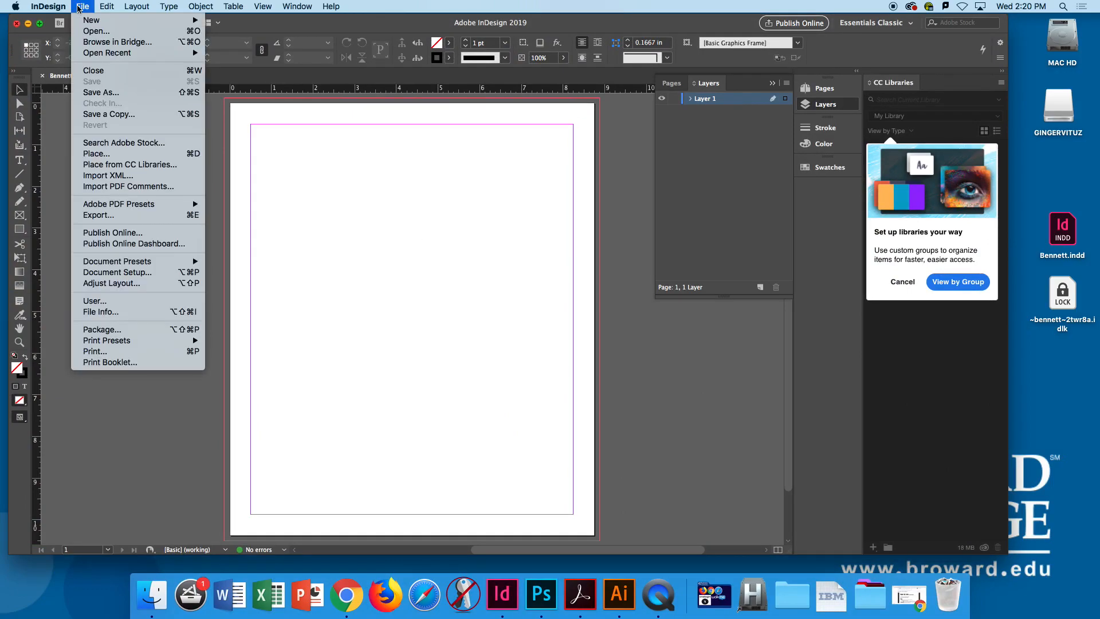
click(95, 92)
click(572, 197)
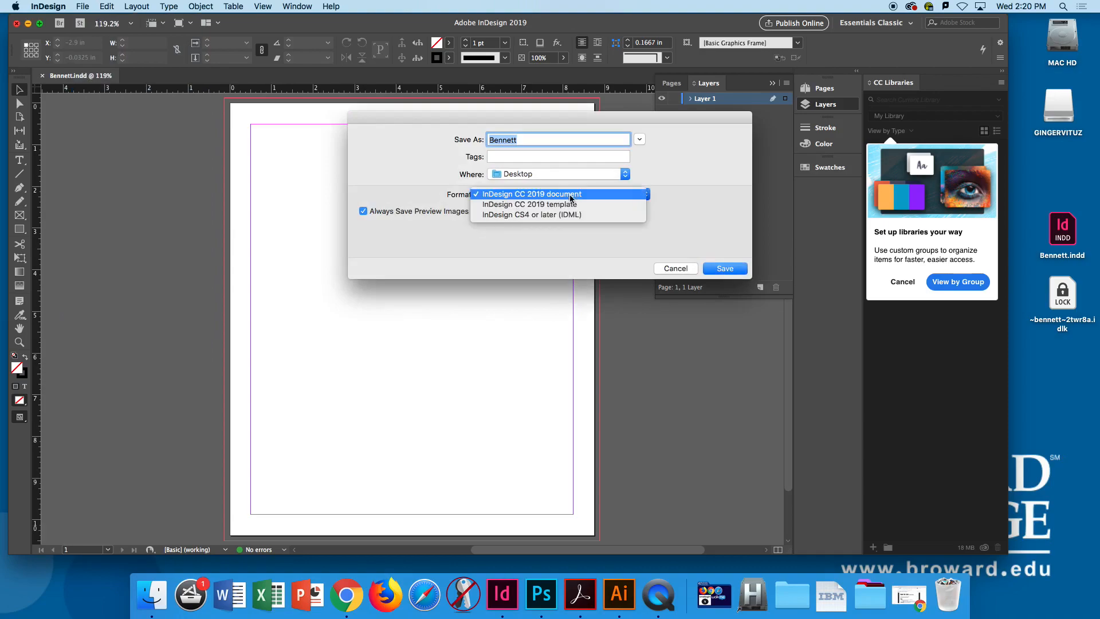
drag(596, 123, 346, 107)
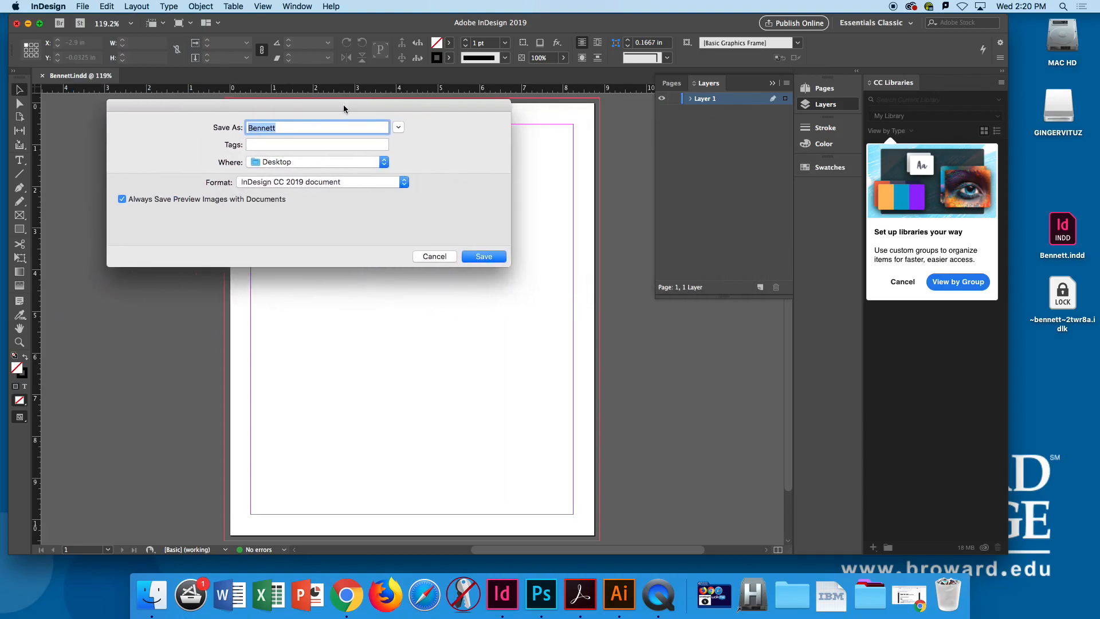
click(309, 186)
click(309, 205)
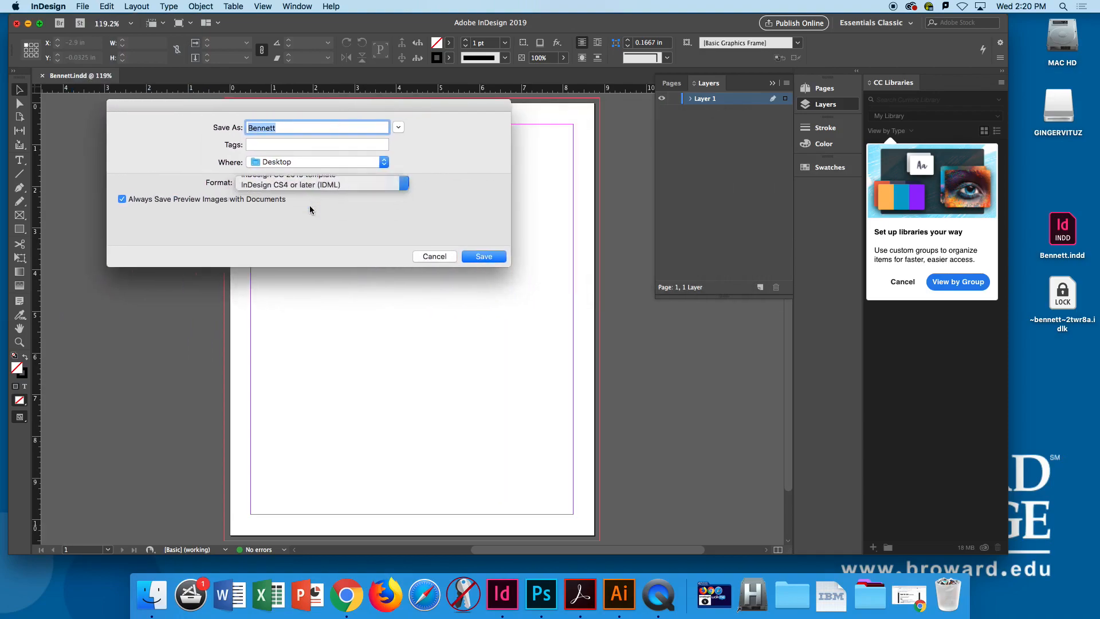
click(291, 182)
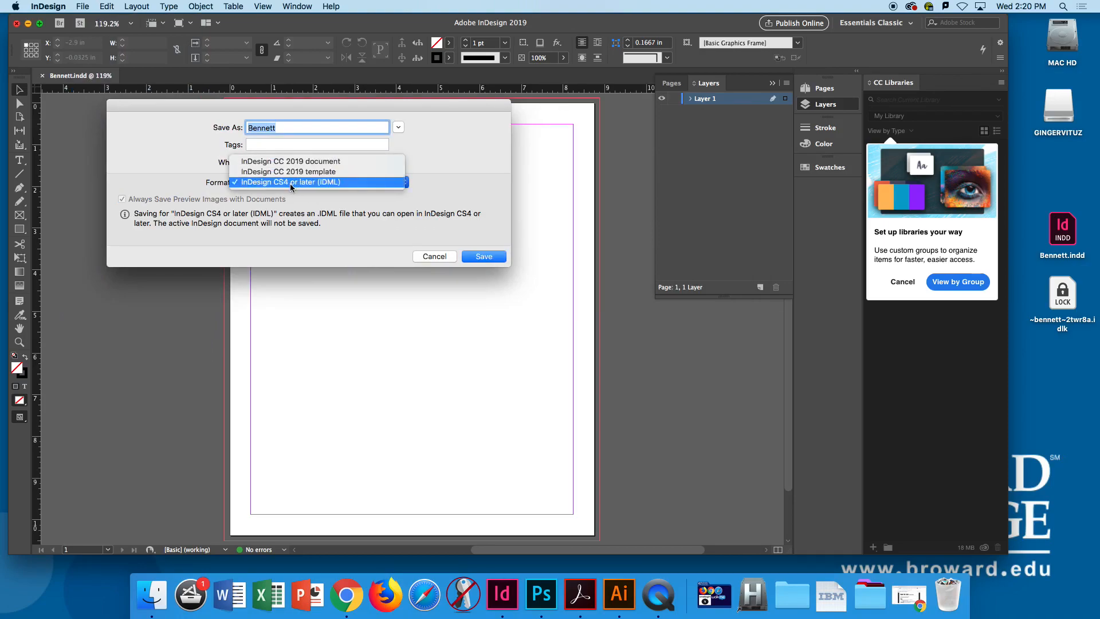
click(308, 183)
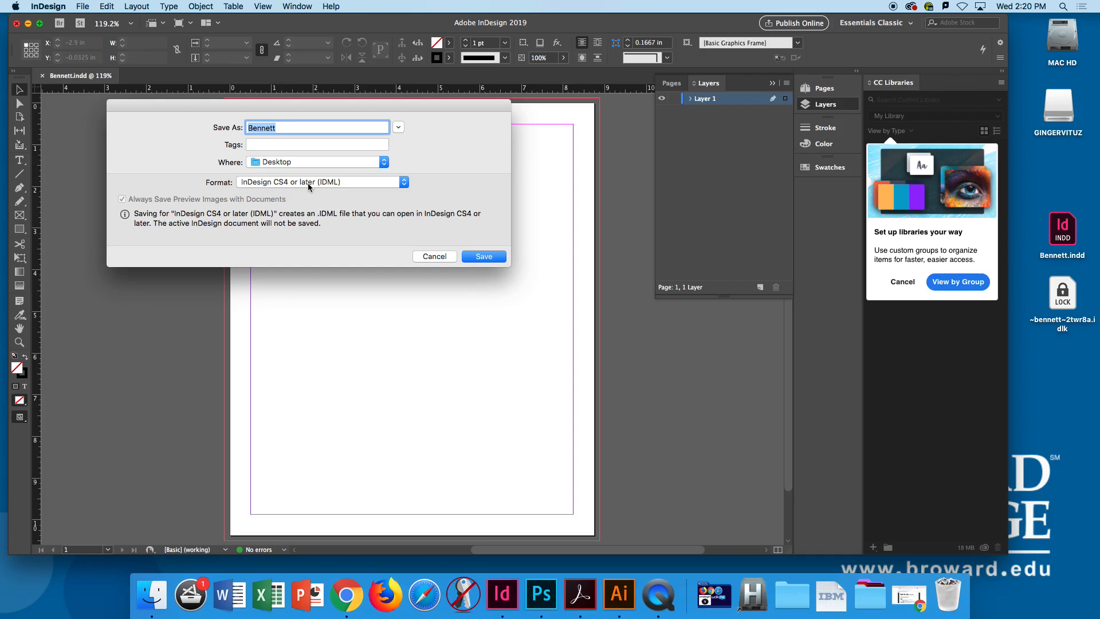
click(435, 256)
- Place adorable-animal-cat-320014.jpg from the Desktop at the bleed's left edge near the page top, about 5.82 x 8.46 in
drag(304, 180, 259, 177)
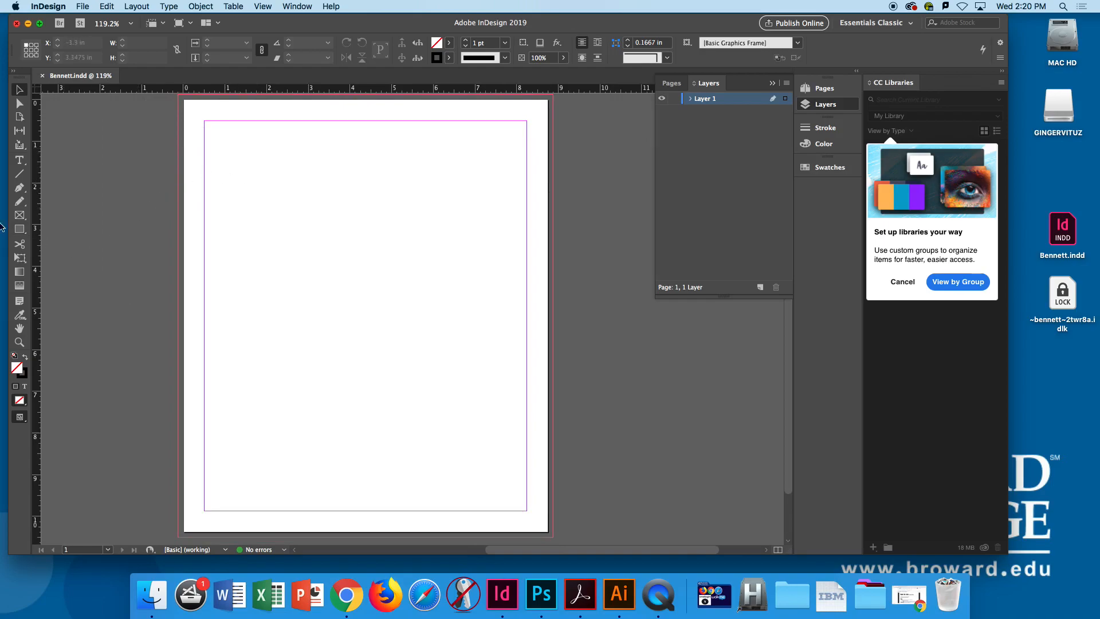
click(19, 229)
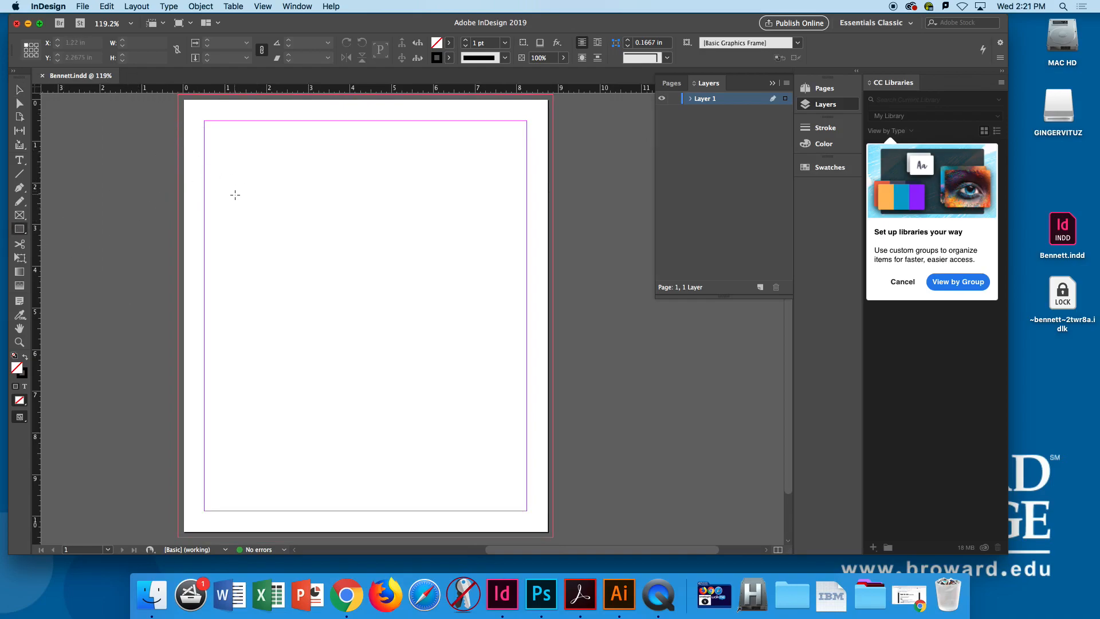
key(super+d)
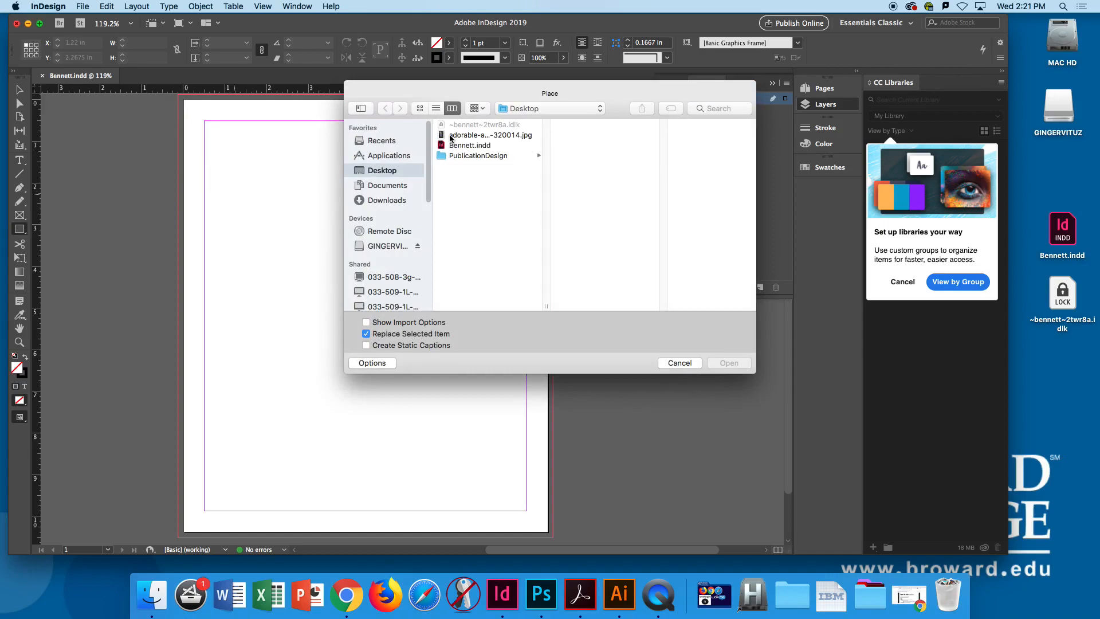
click(491, 134)
click(729, 363)
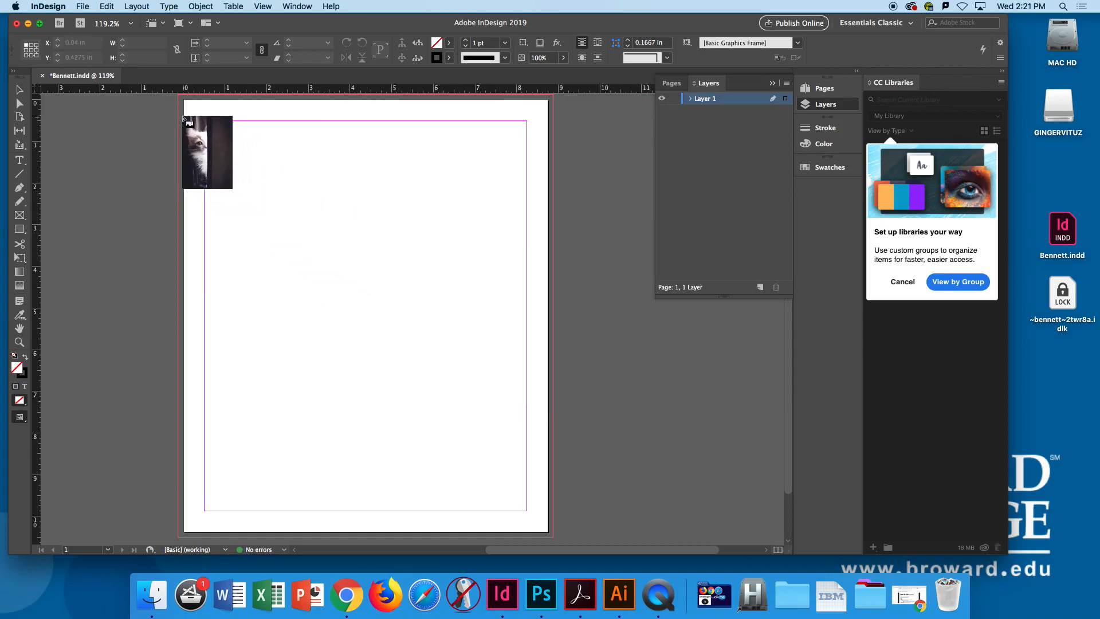
drag(179, 107, 425, 256)
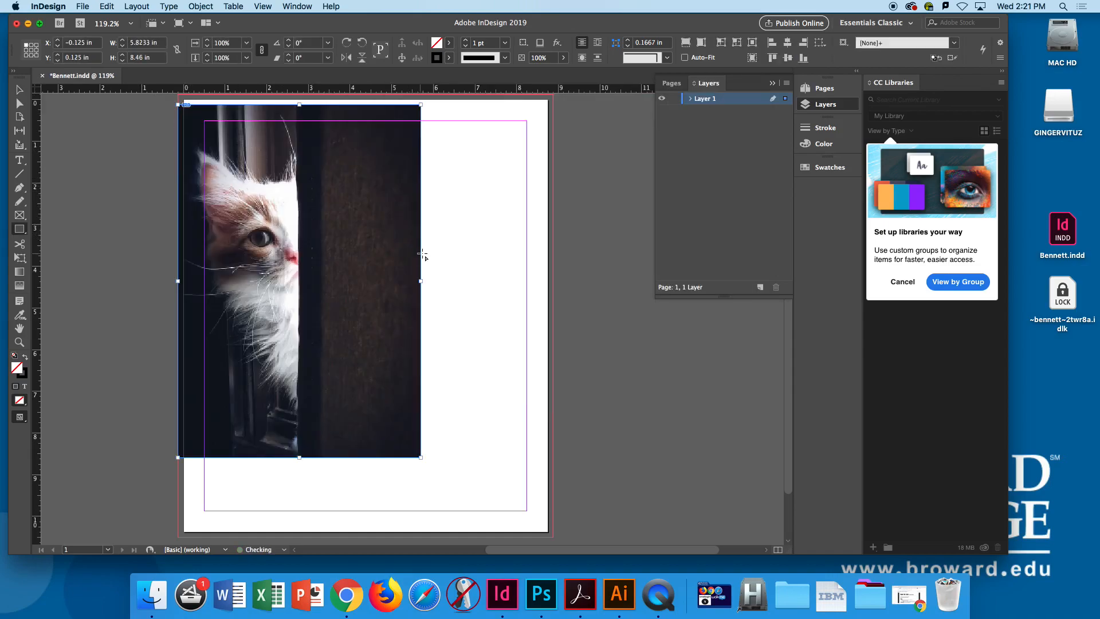
- Crop the cat photo's frame from below to roughly half its height, undoing the attempt to widen it
key(v)
drag(299, 457, 299, 297)
drag(422, 201, 553, 202)
key(super+z)
- Add a text frame about 5.02 x 1.28 in below the cat photo containing "Meow"
key(t)
drag(226, 330, 421, 371)
text(Meow)
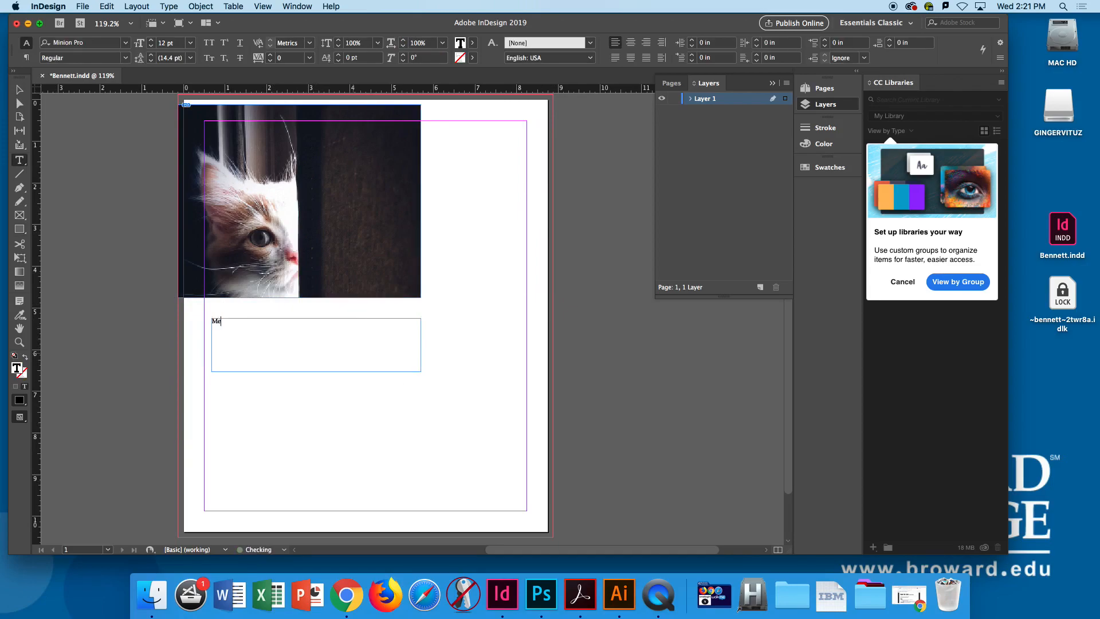
- Enlarge the "Meow" text to 52 pt
key(super+a)
key(super+shift+period)
key(super+shift+period)
key(super+shift+period)
key(super+shift+period)
key(super+shift+period)
key(super+shift+period)
key(super+shift+period)
key(super+shift+period)
key(super+shift+period)
key(super+shift+period)
key(super+shift+period)
key(super+shift+period)
key(super+shift+period)
key(super+shift+period)
key(super+shift+period)
key(super+shift+period)
key(super+shift+period)
key(super+shift+period)
key(super+shift+period)
key(super+shift+period)
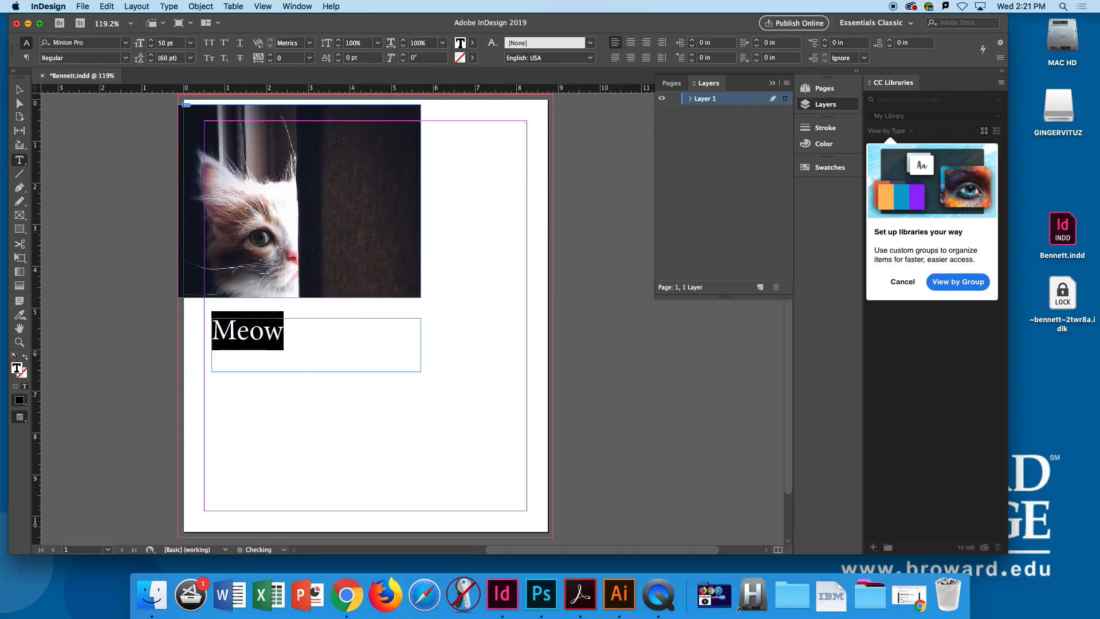
- Change the "Meow" text's font to Marker Felt Thin
click(126, 45)
click(126, 46)
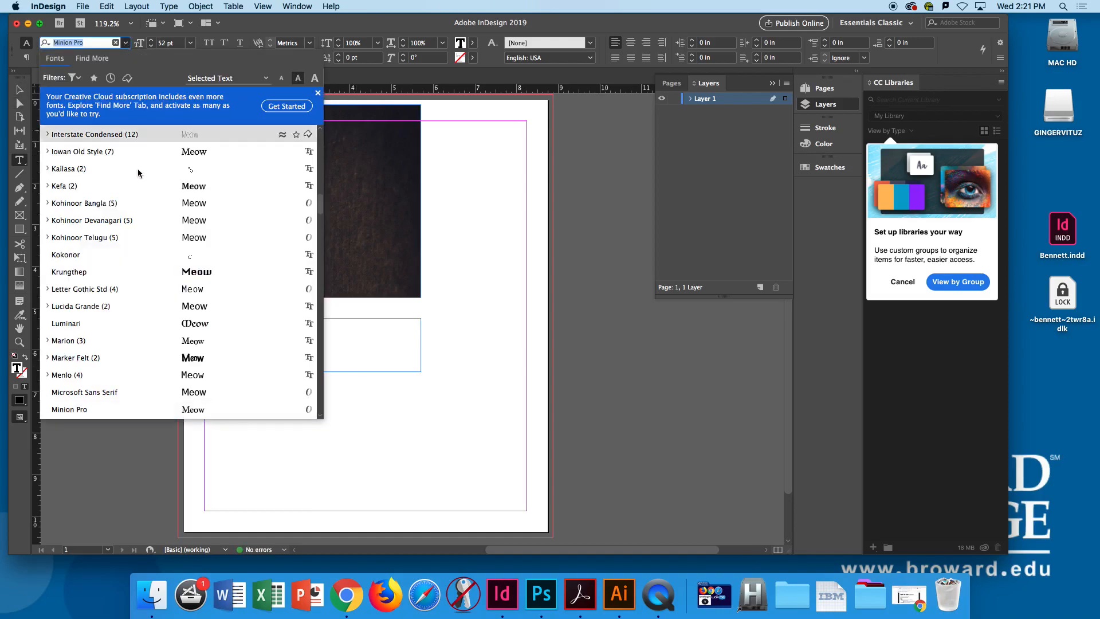
click(192, 335)
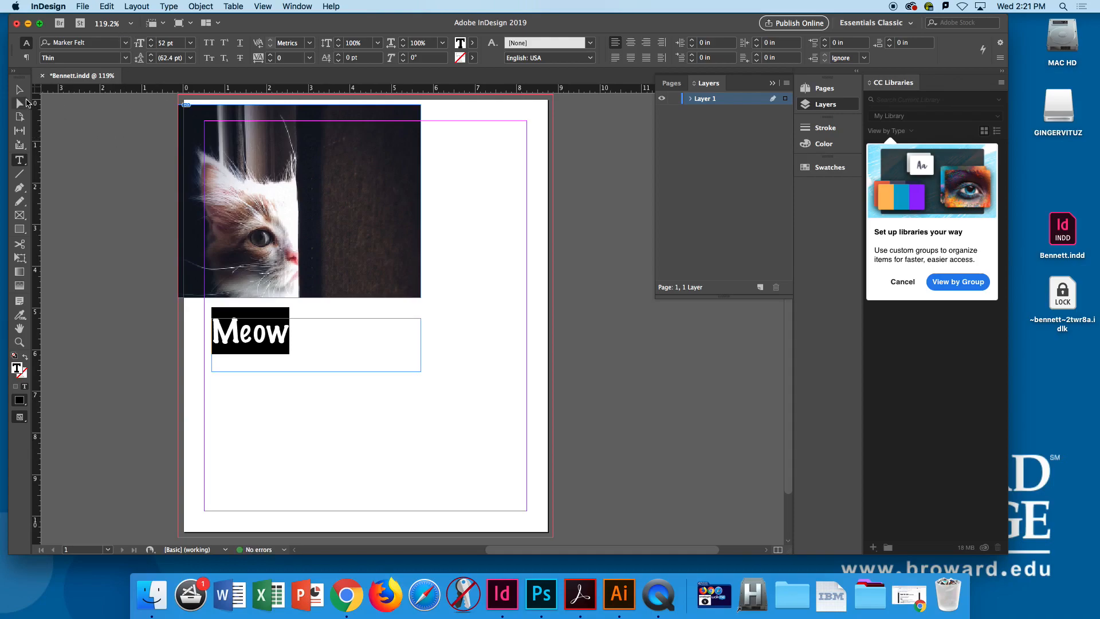
- Switch the page to preview mode and move the "Meow" text frame slightly closer beneath the cat photo
click(19, 89)
key(w)
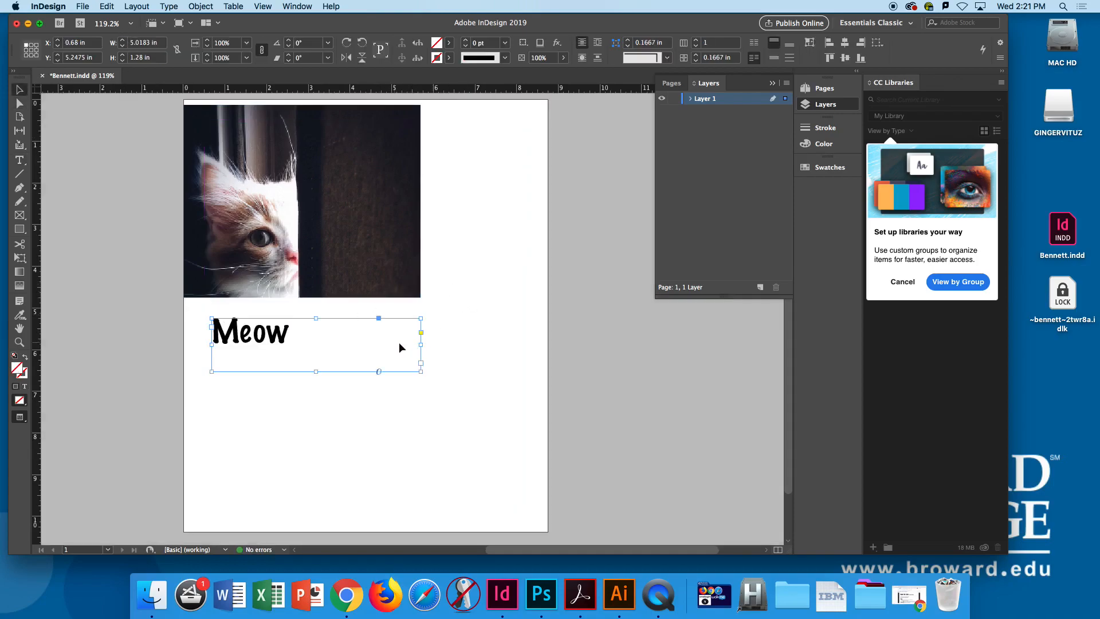
key(shift+super+a)
click(279, 339)
drag(248, 339, 261, 314)
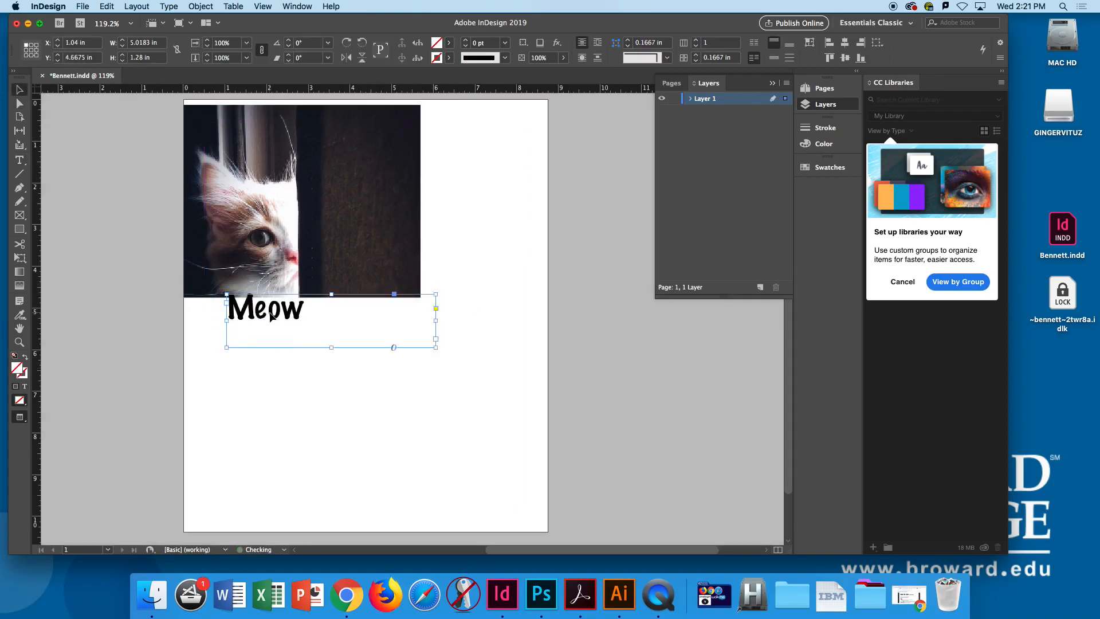
drag(322, 329, 213, 328)
- Select the word "Meow" and search the font list for "coop"
double_click(286, 331)
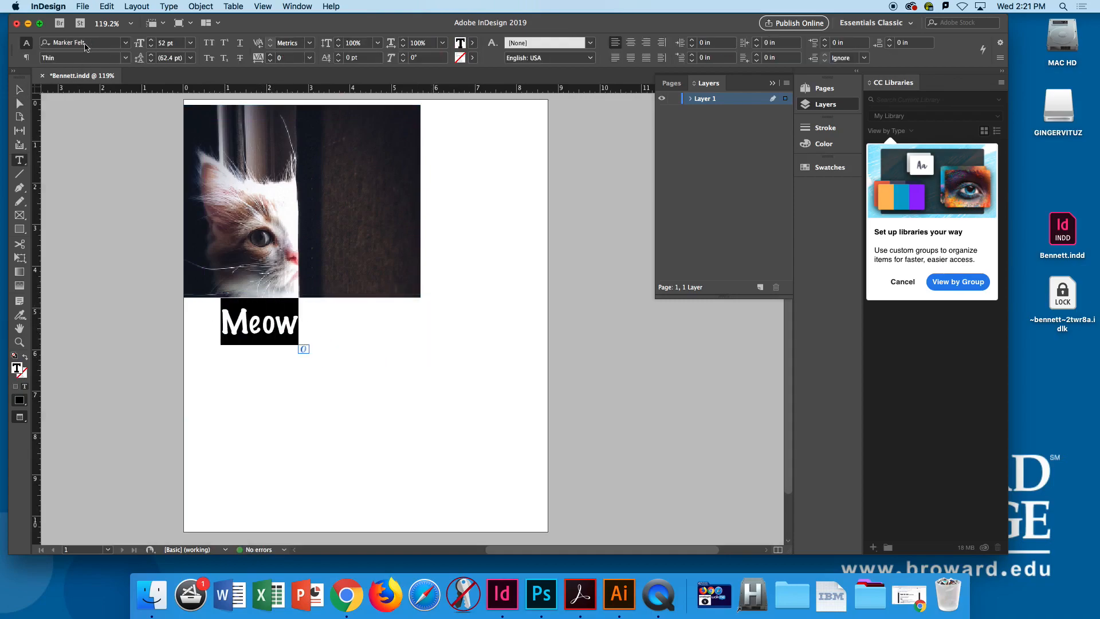
drag(90, 45, 35, 37)
text(coop)
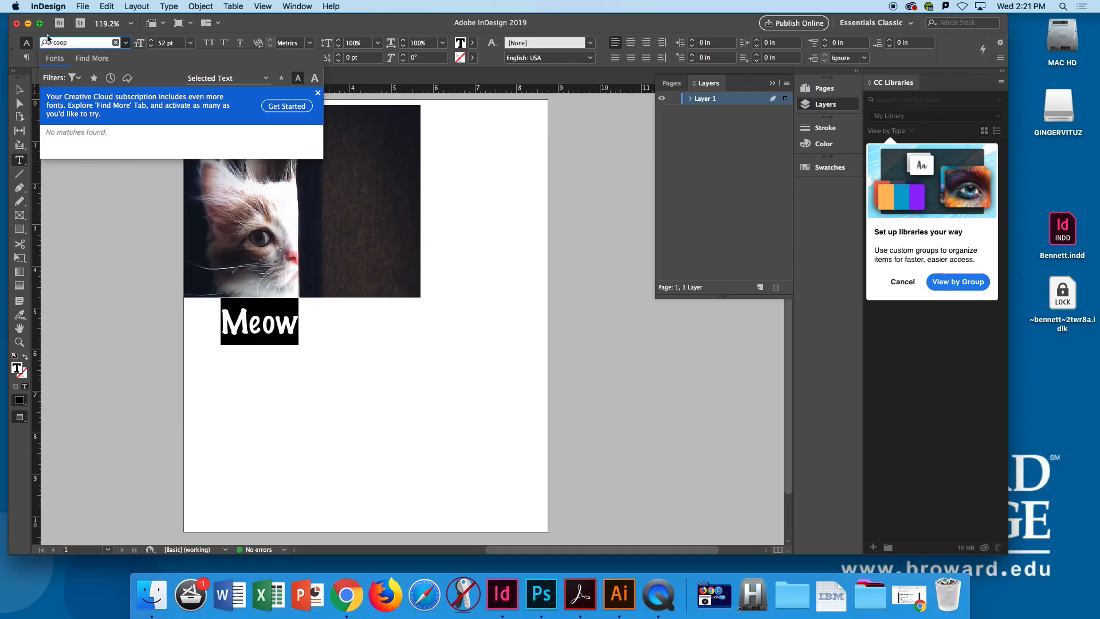
key(BackSpace)
key(BackSpace)
key(BackSpace)
key(BackSpace)
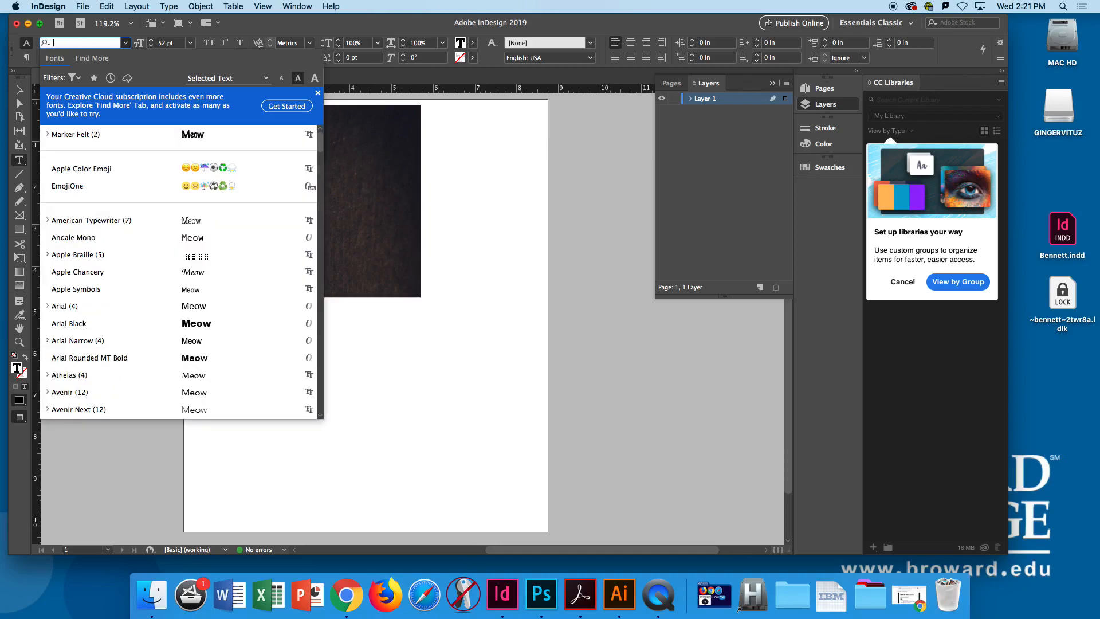
text(coop)
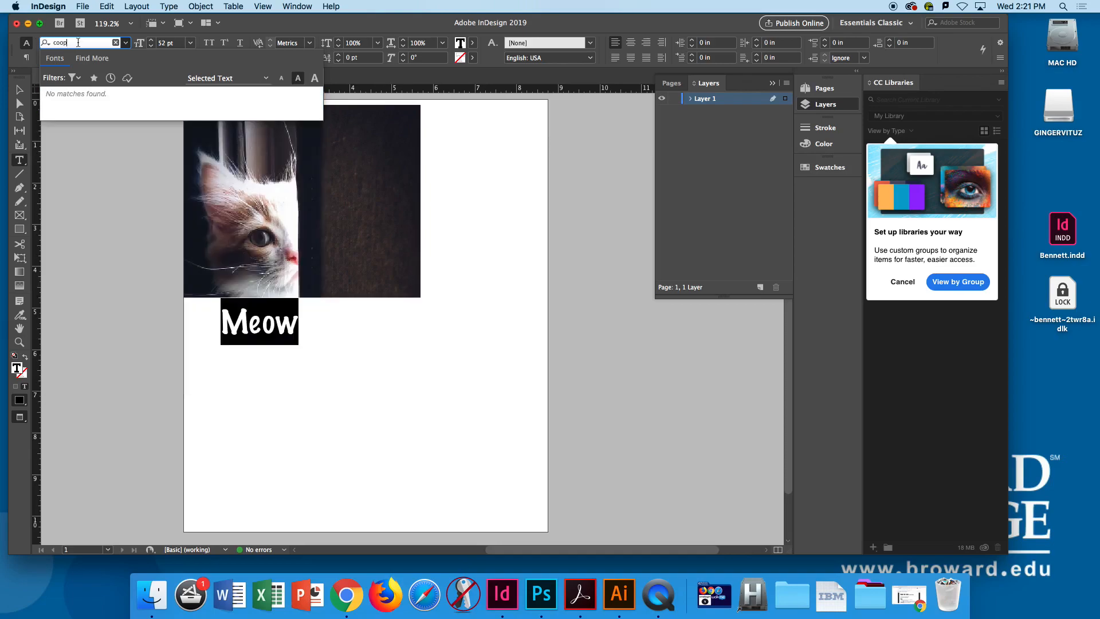
- Shorten the font search to "c" and apply Chalkboard Bold to the "Meow" text
key(BackSpace)
key(BackSpace)
key(BackSpace)
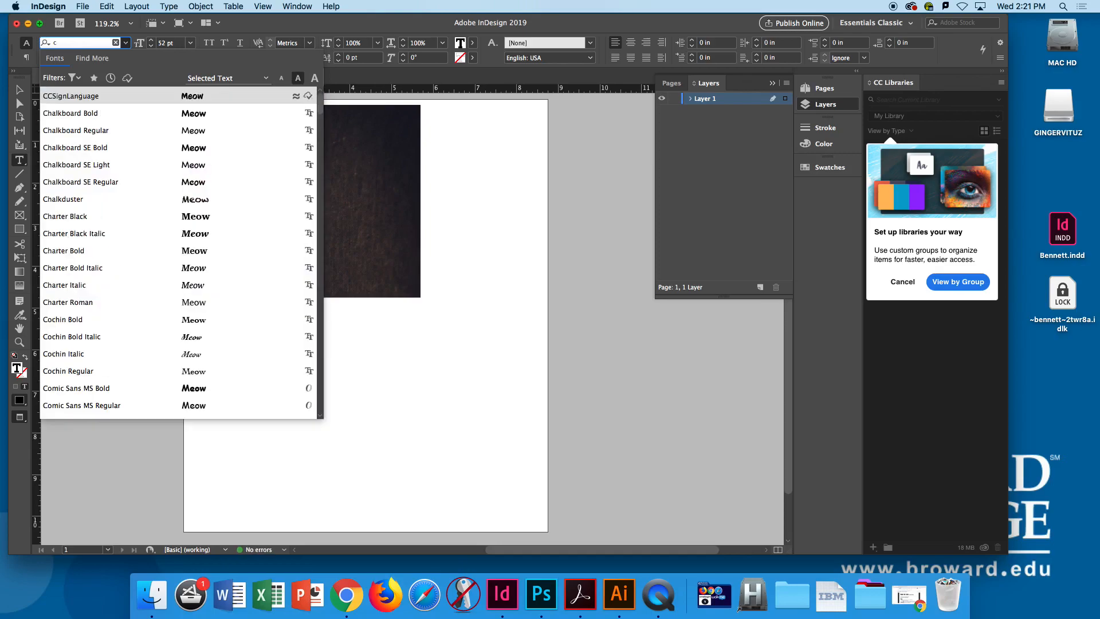
key(Down)
key(Return)
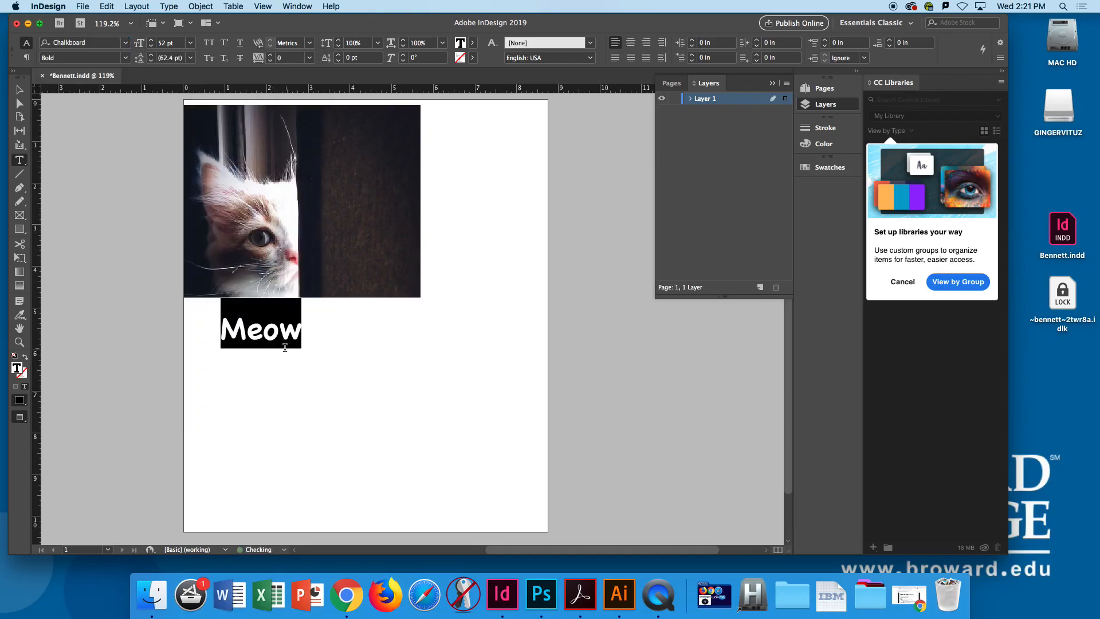
- Deselect the "Meow" text and save the document
click(19, 90)
click(112, 165)
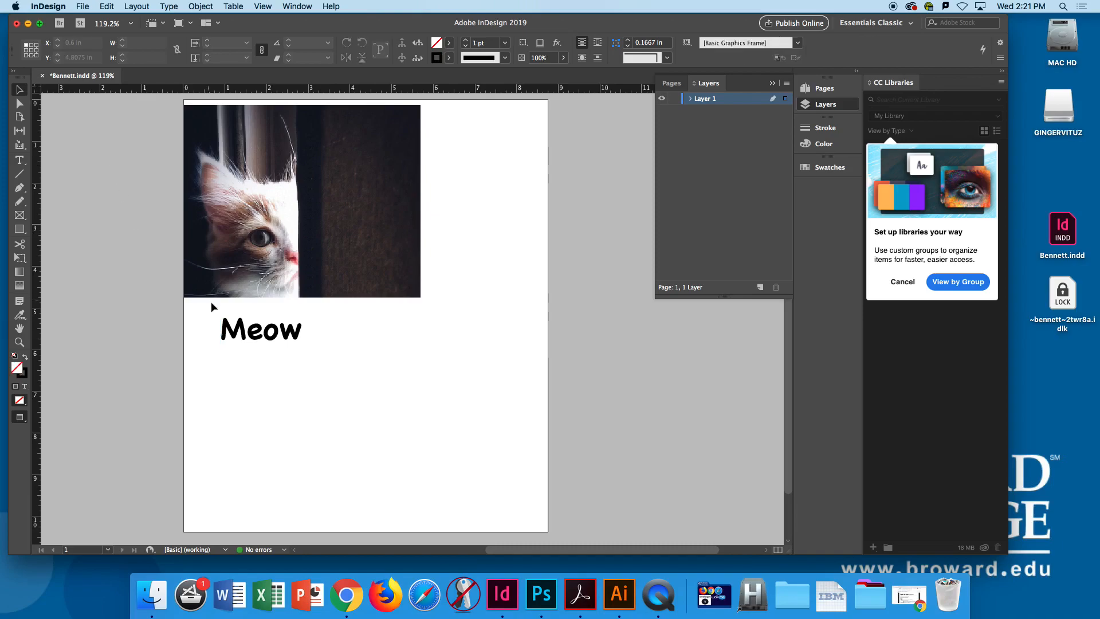
key(super+s)
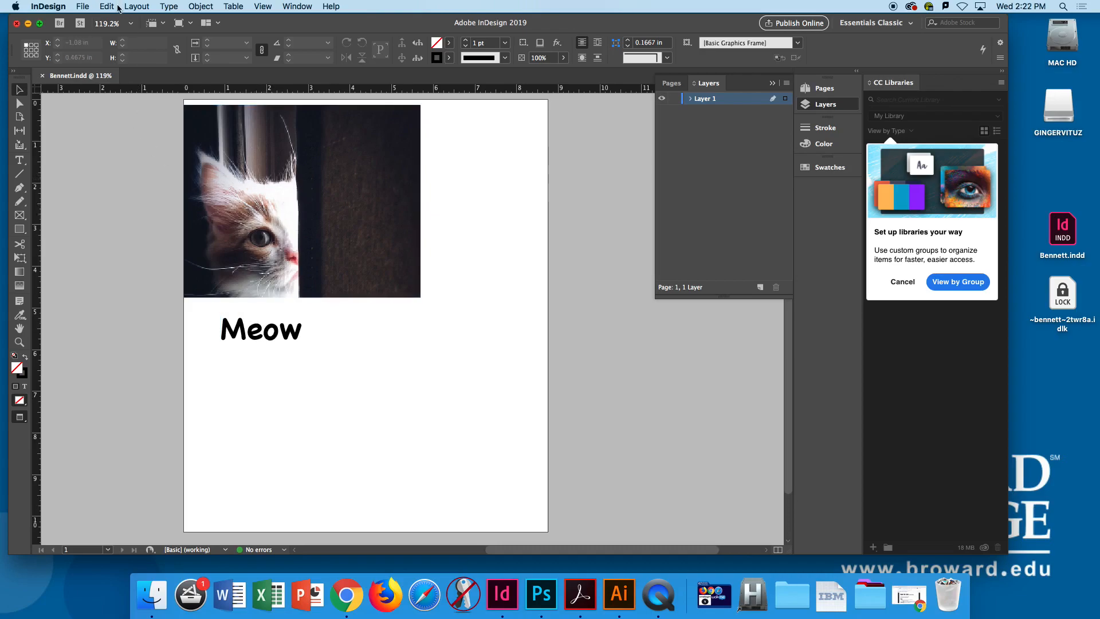
- Return to the normal view with guides and start packaging the document after reviewing the package summary
key(w)
click(82, 6)
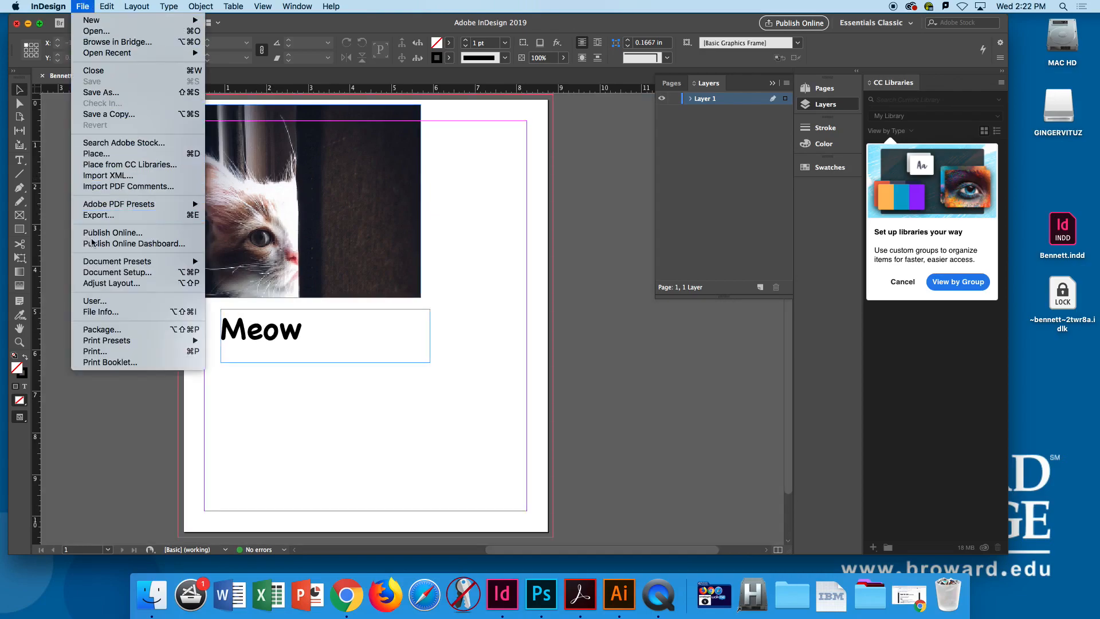
click(110, 331)
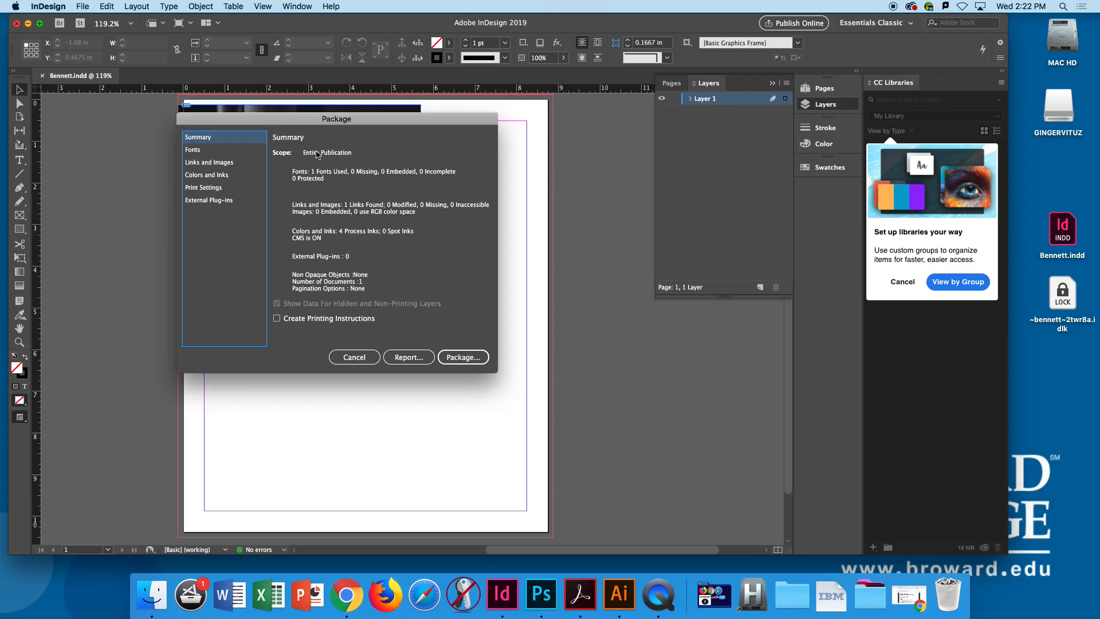
drag(308, 126, 294, 126)
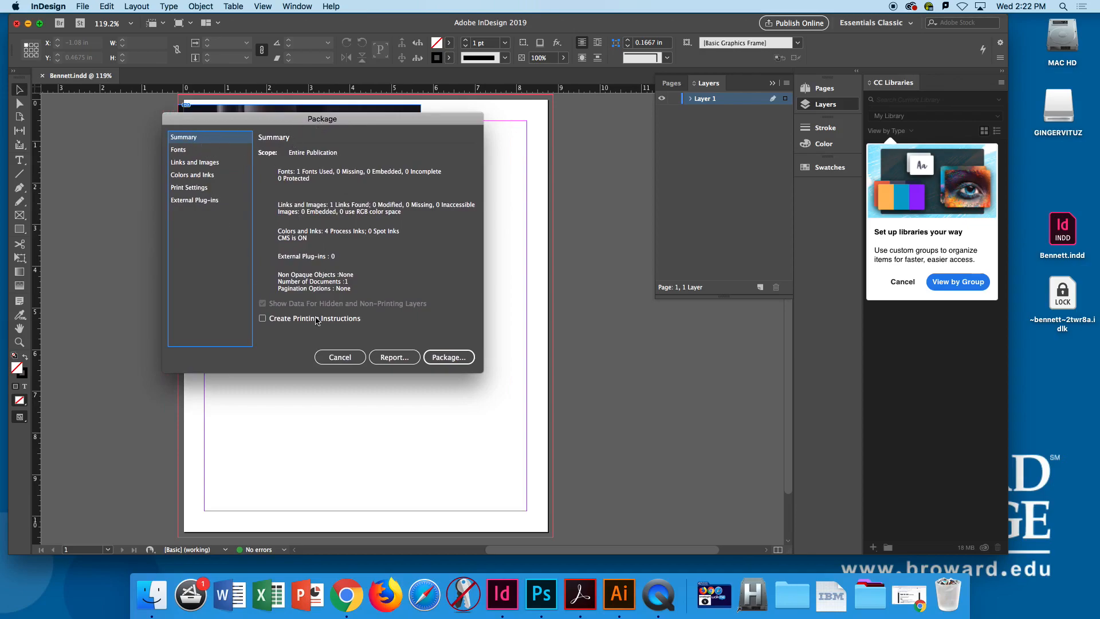
click(449, 357)
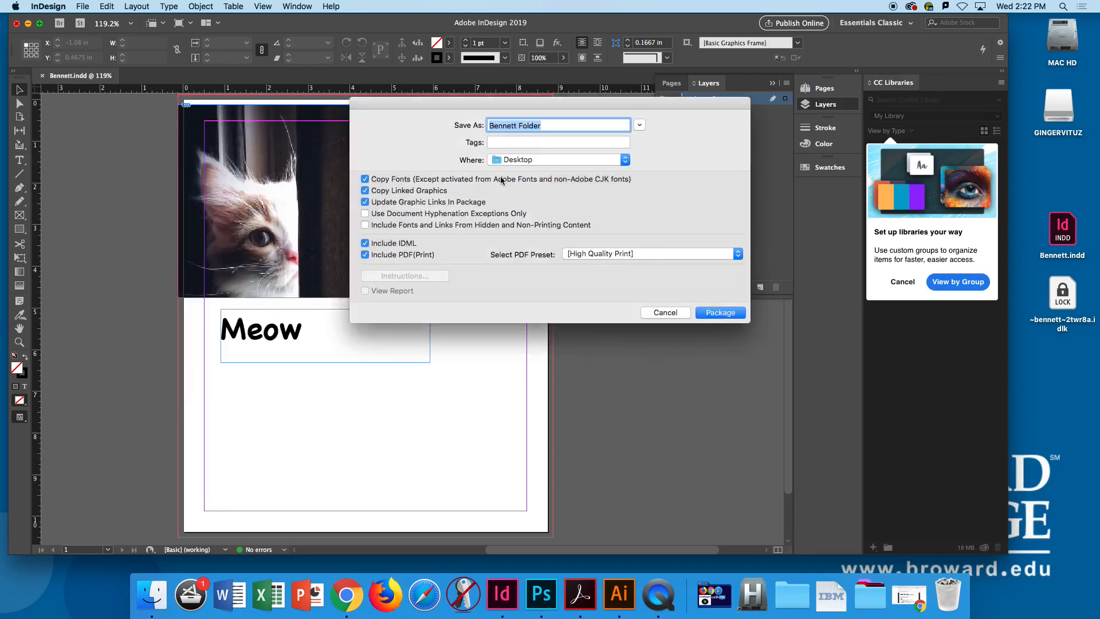
- Name the package folder with the designer's last name followed by "_Package_Demo"
drag(474, 106, 240, 112)
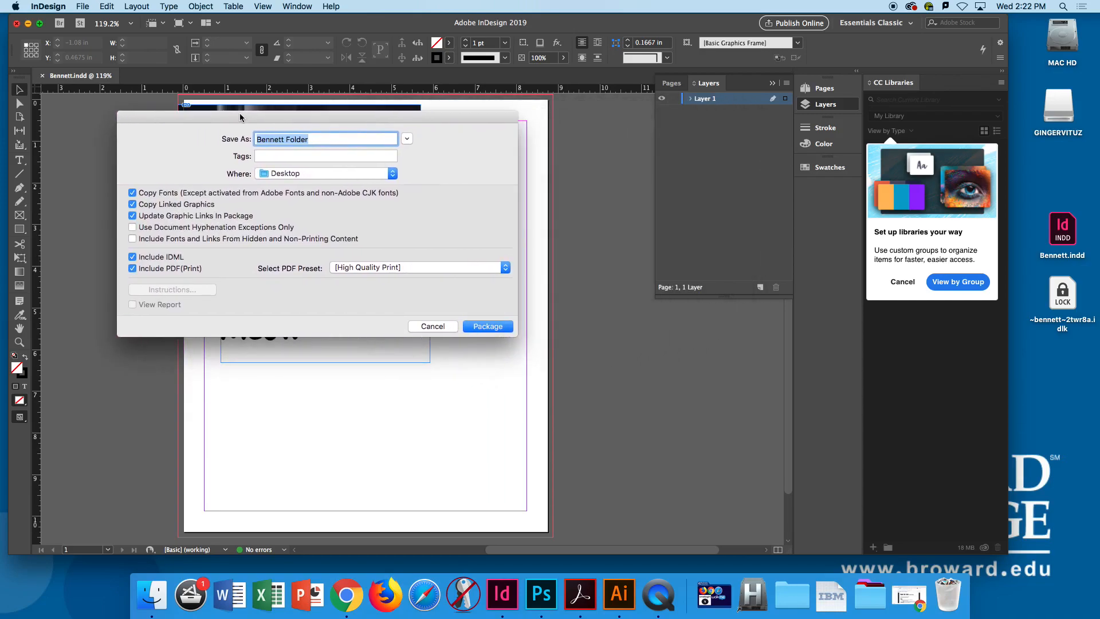
click(308, 140)
key(BackSpace)
key(BackSpace)
key(BackSpace)
key(BackSpace)
key(BackSpace)
key(BackSpace)
key(BackSpace)
text(_Package_Demo)
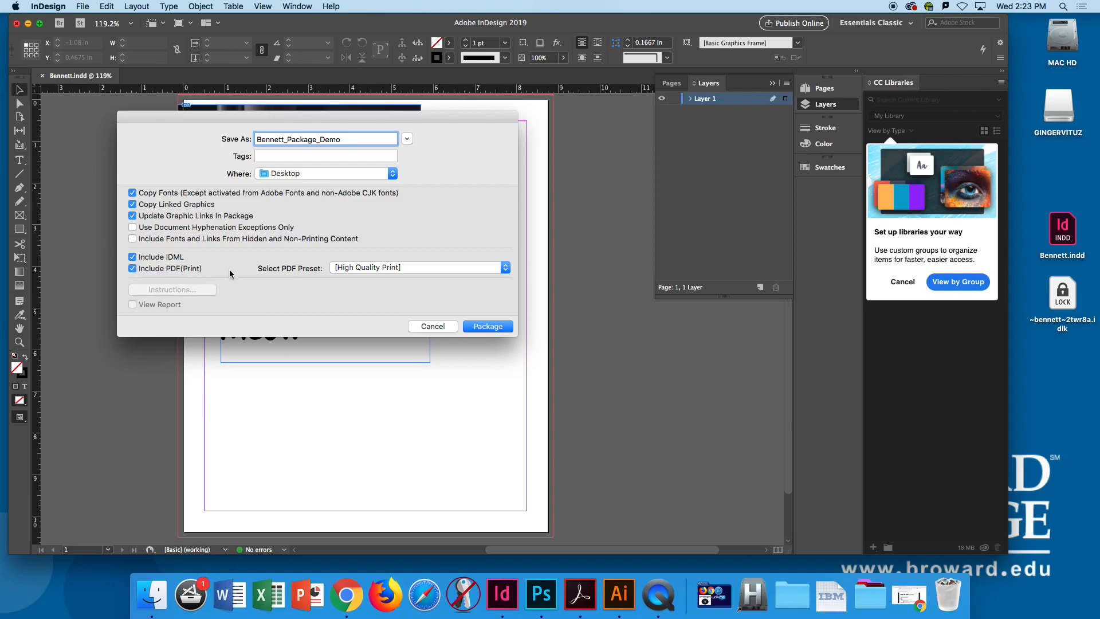
- Set the package's PDF preset to [Smallest File Size]
click(401, 267)
click(235, 278)
click(365, 267)
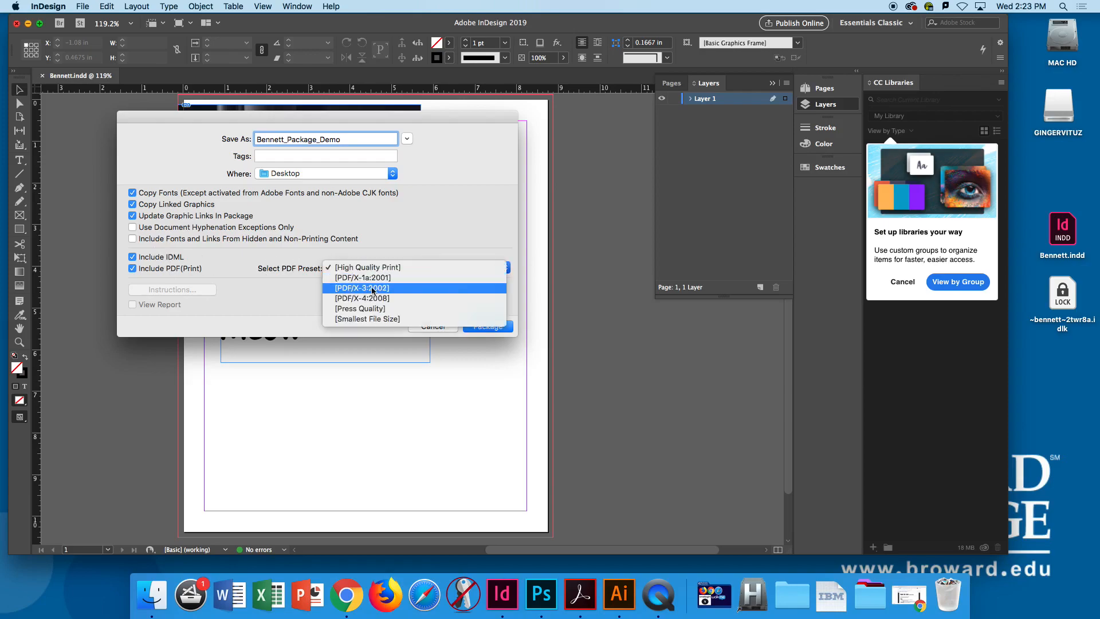
click(376, 319)
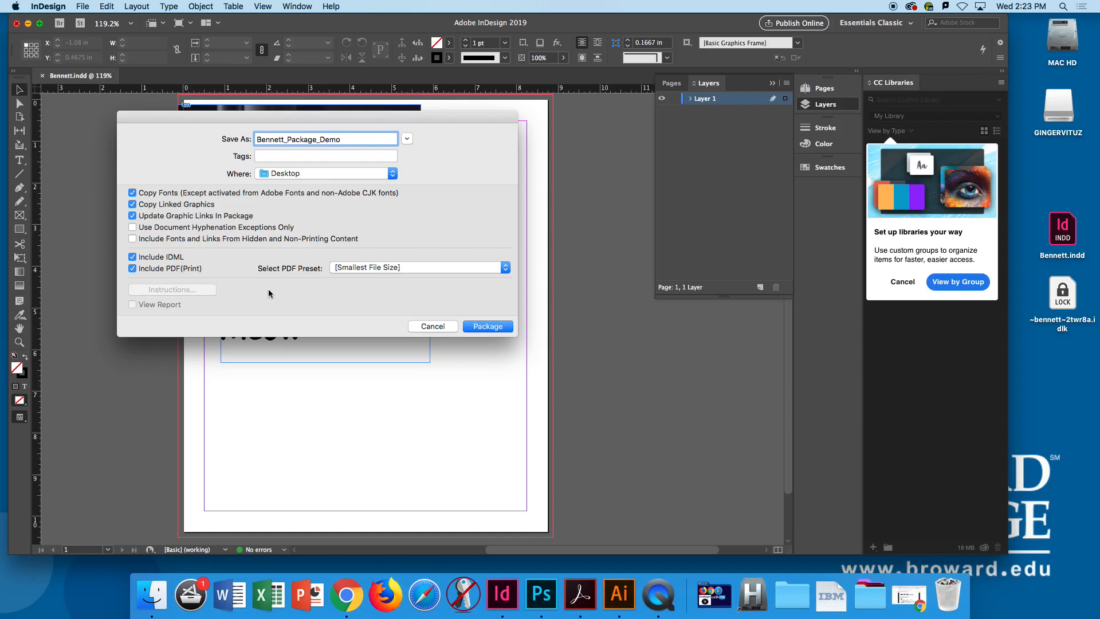
- Create the package with the current settings and accept the font copying restrictions
click(486, 326)
drag(557, 242, 339, 171)
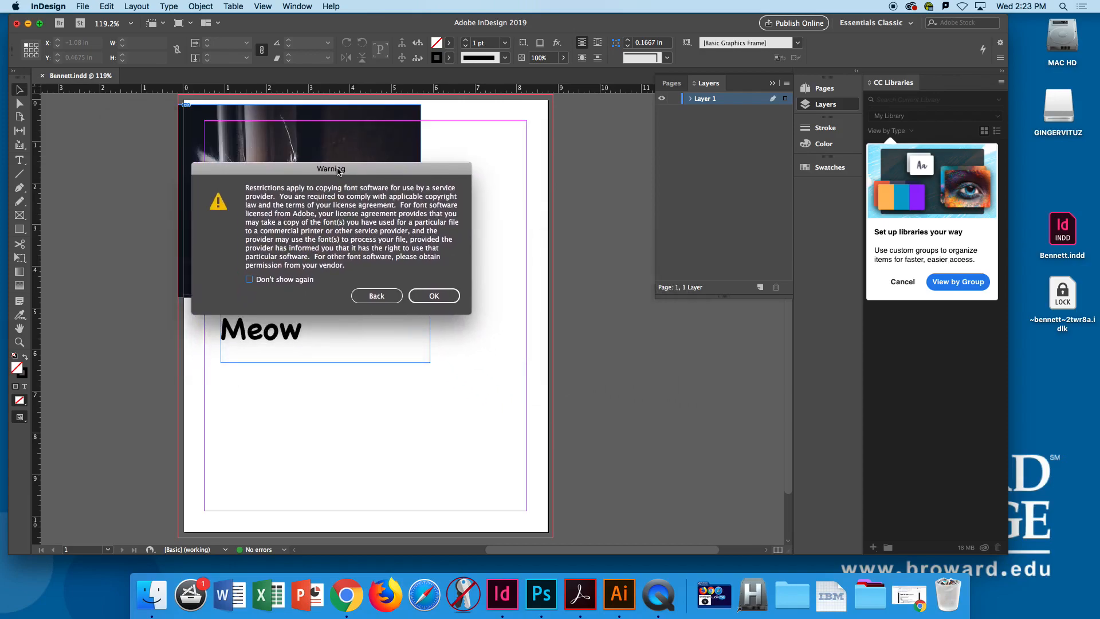
click(434, 296)
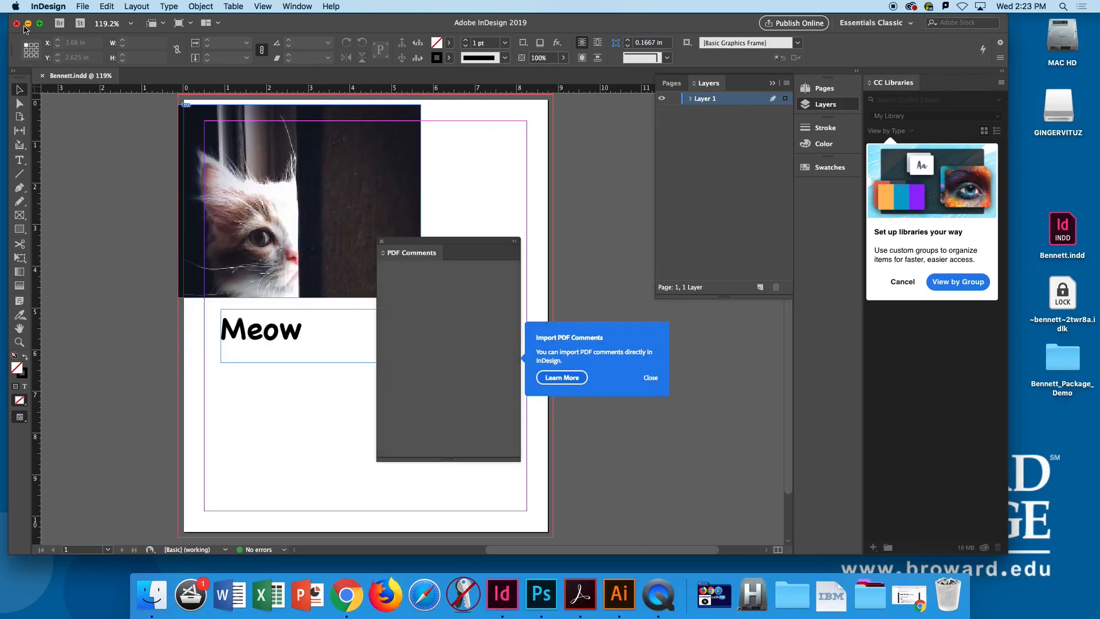
- Minimize InDesign, move the new package folder to an open area of the desktop, and open it in Finder
click(28, 24)
click(424, 188)
drag(566, 186, 340, 135)
drag(1066, 368, 625, 68)
double_click(620, 68)
drag(398, 147, 371, 87)
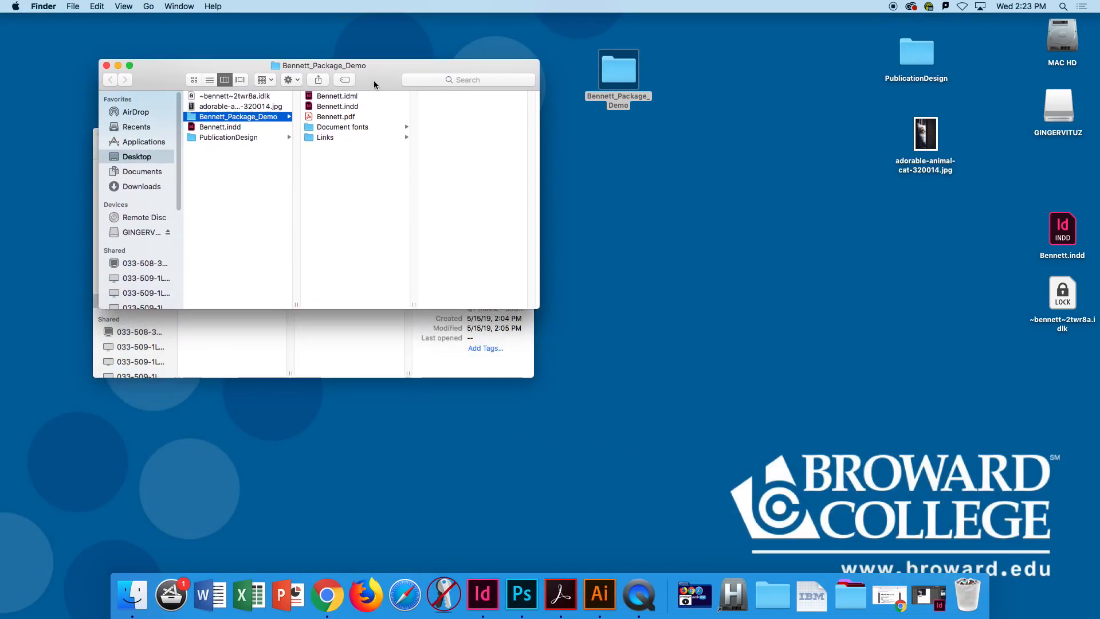
drag(381, 81, 376, 72)
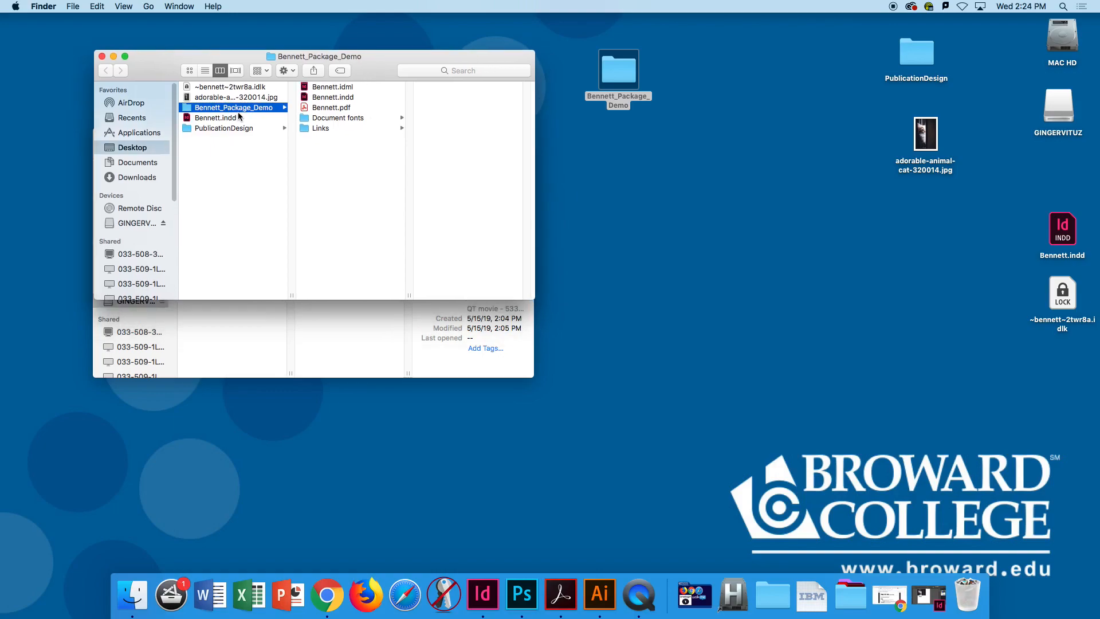
- Examine the package contents: the IDML and INDD files, the Document fonts folder, and the image in the Links folder
click(327, 89)
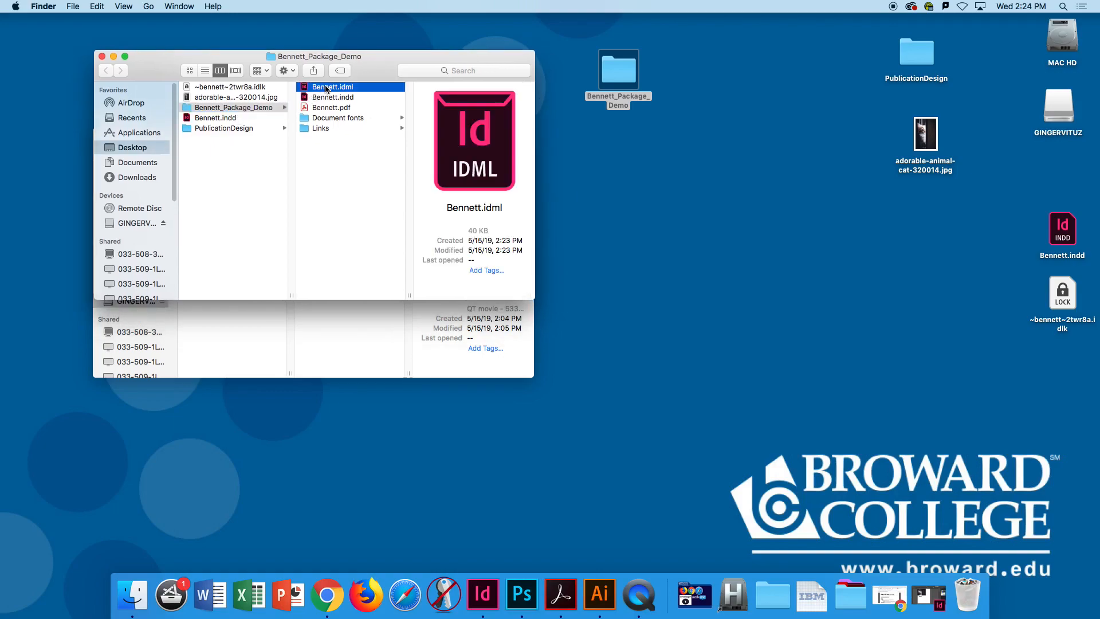
key(Down)
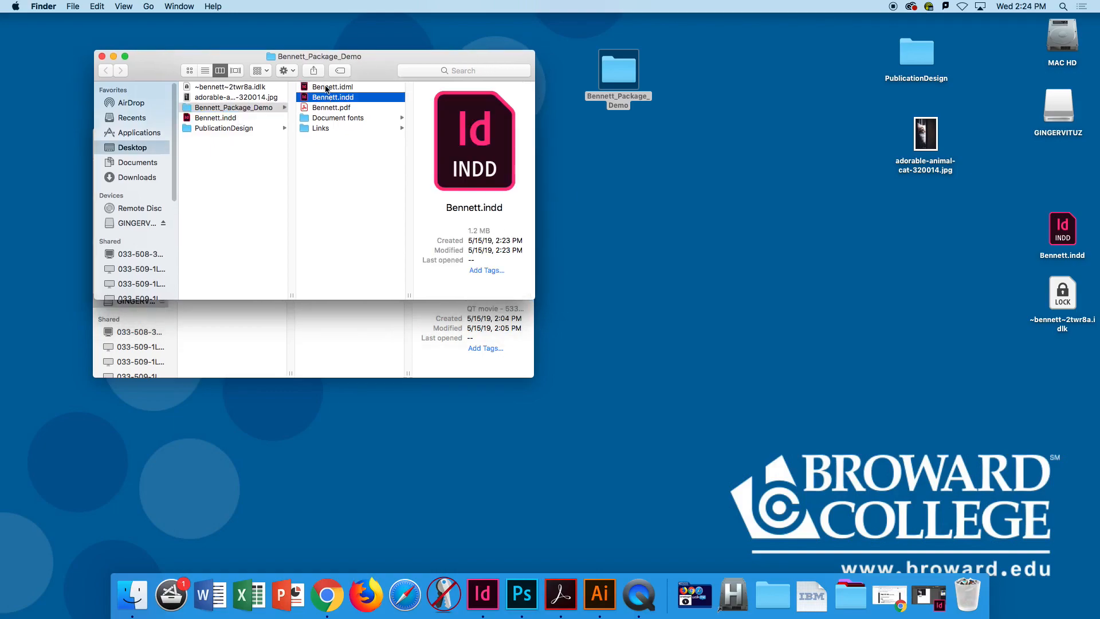
click(328, 89)
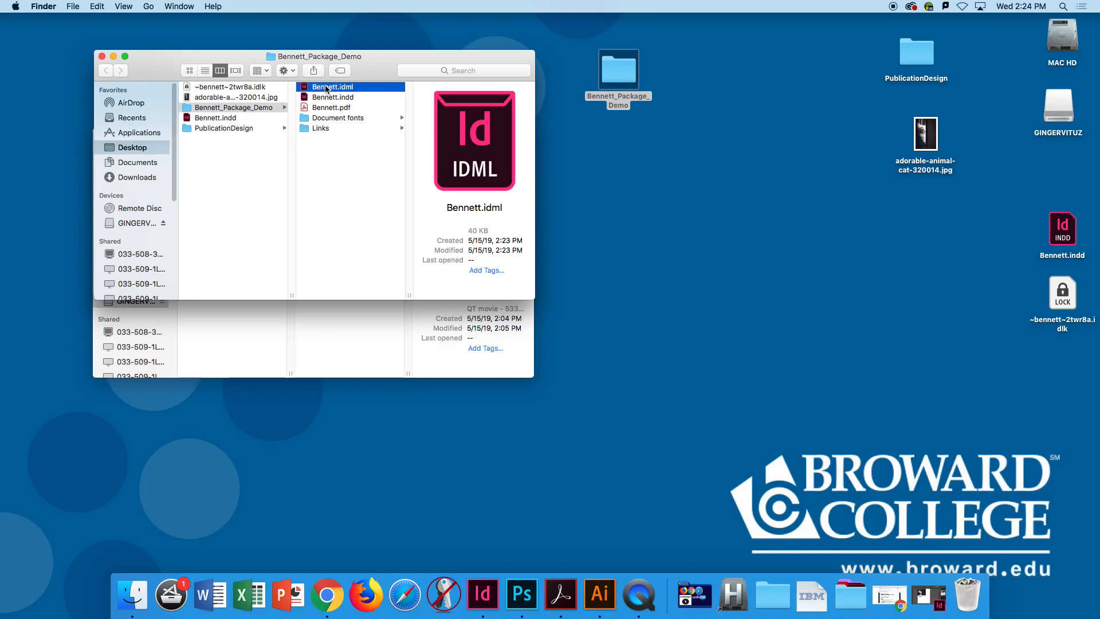
key(Down)
key(Down)
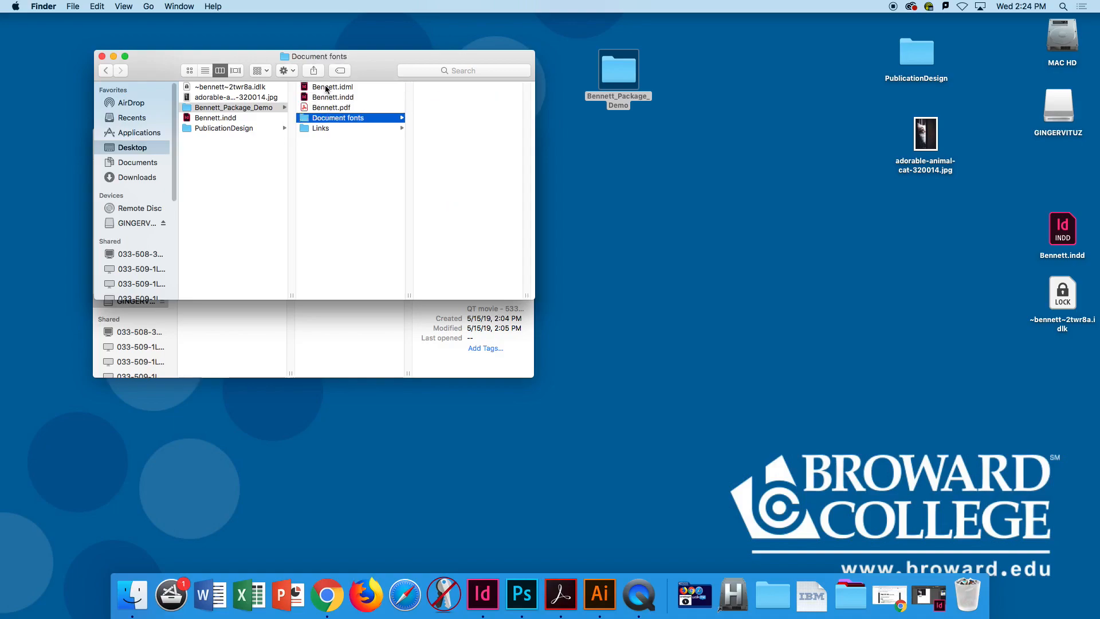
key(Right)
key(Down)
key(Left)
key(Down)
key(Right)
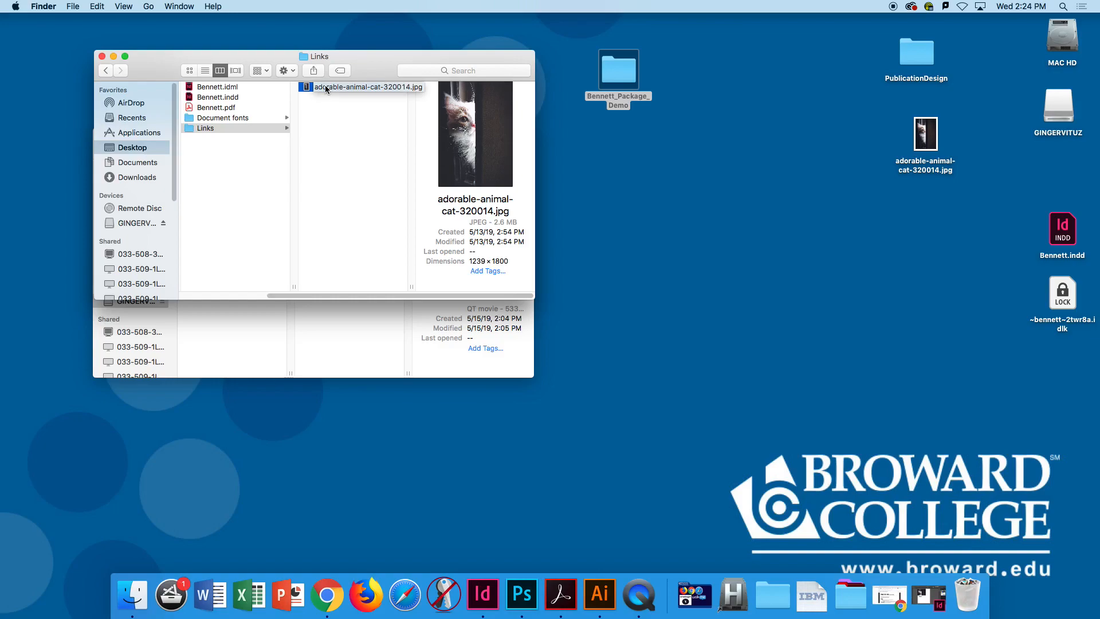
drag(378, 62, 357, 49)
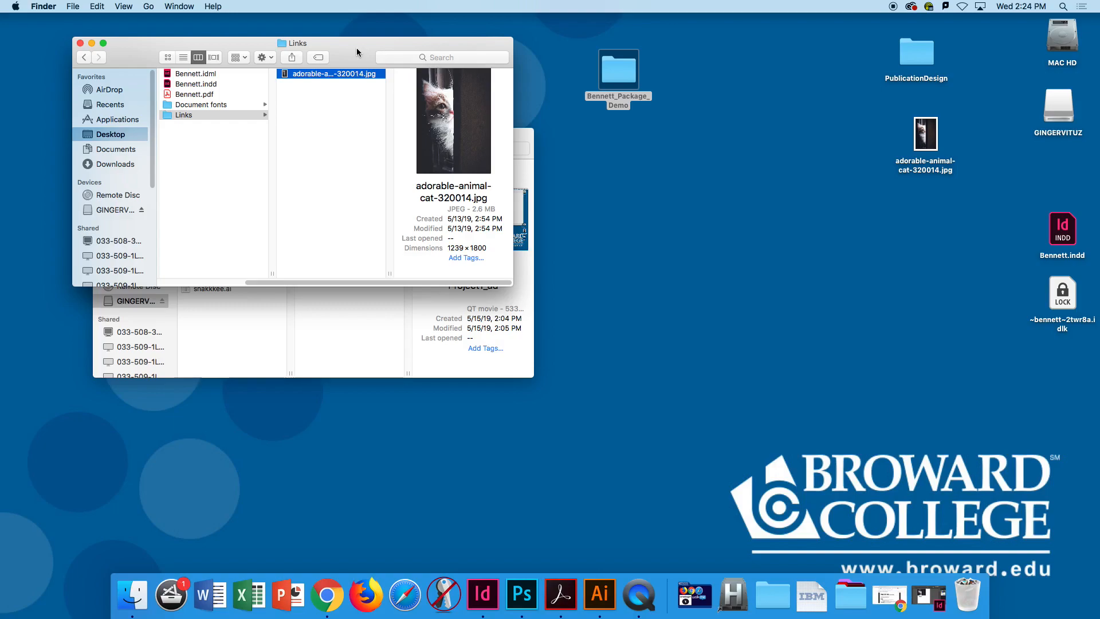
drag(356, 48, 327, 49)
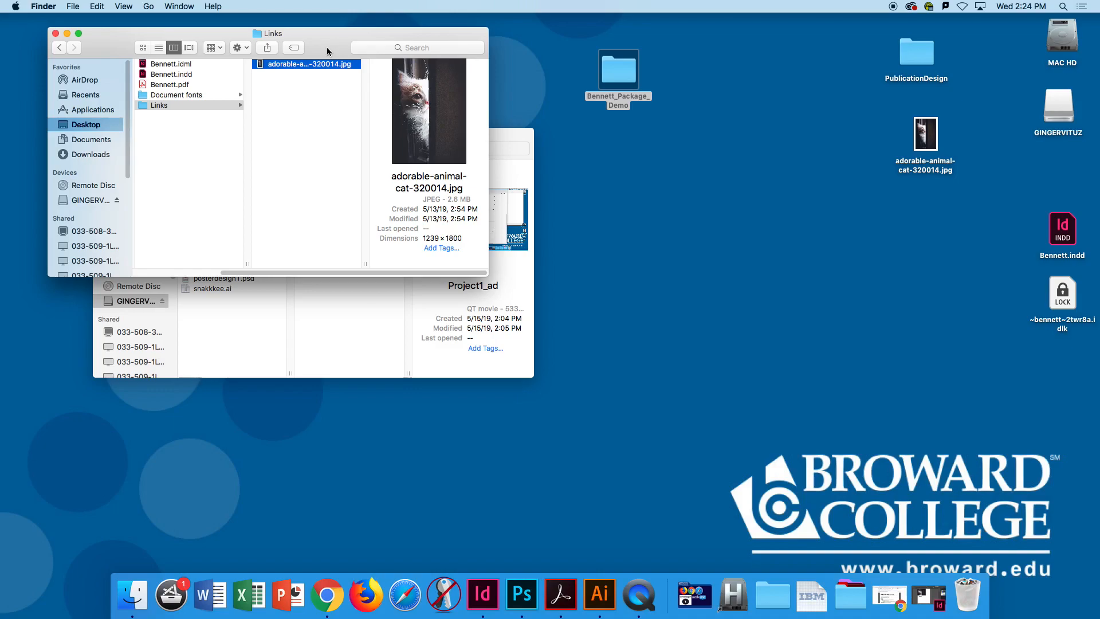
click(633, 611)
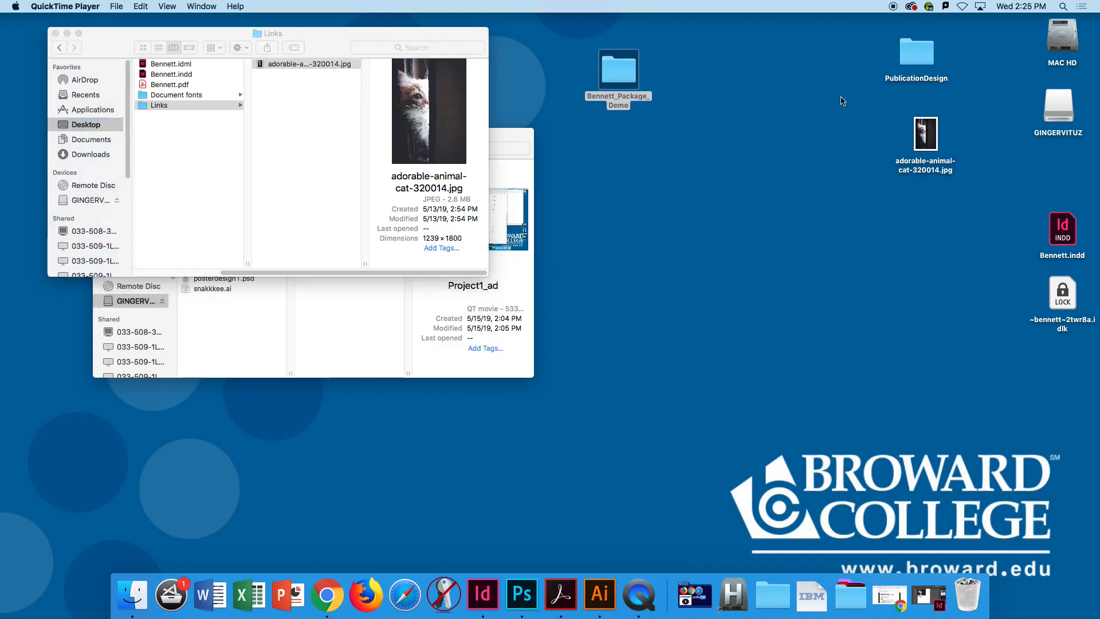
click(871, 261)
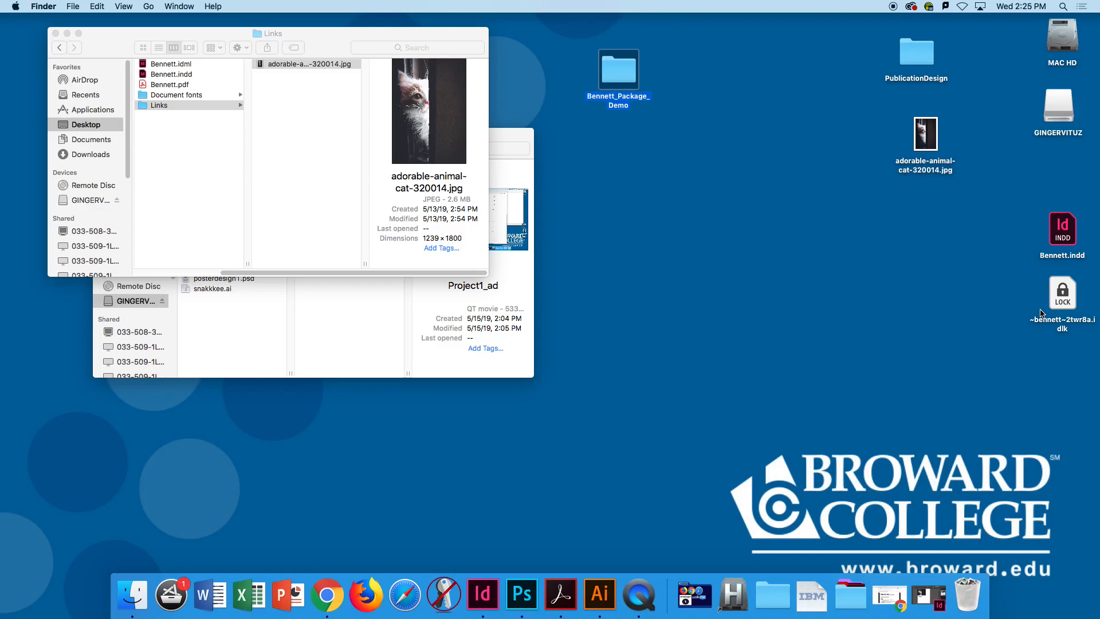
click(1007, 304)
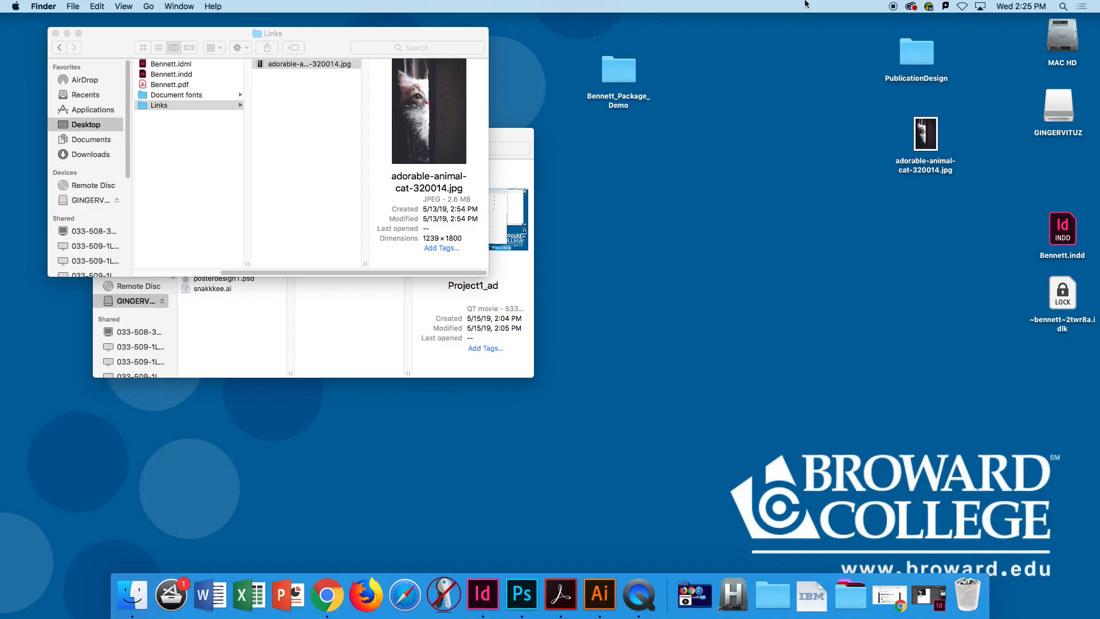